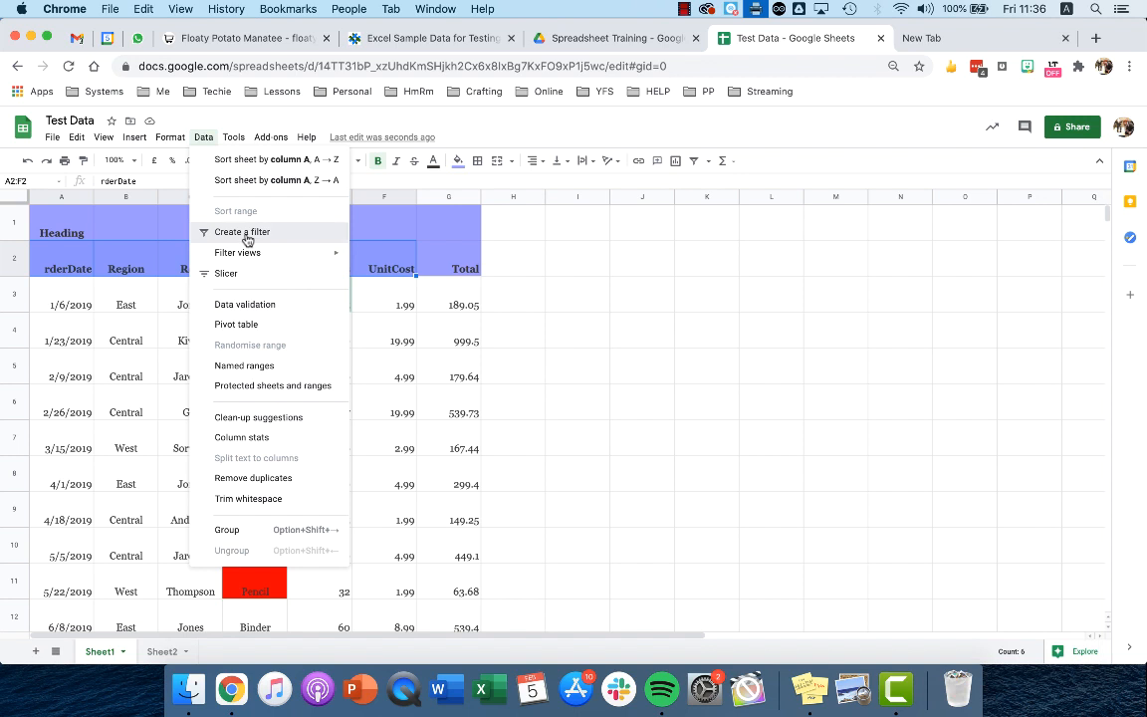
Step: Create a filter on the header row A2:F2 and filter the Item column to show only Pen
click(247, 232)
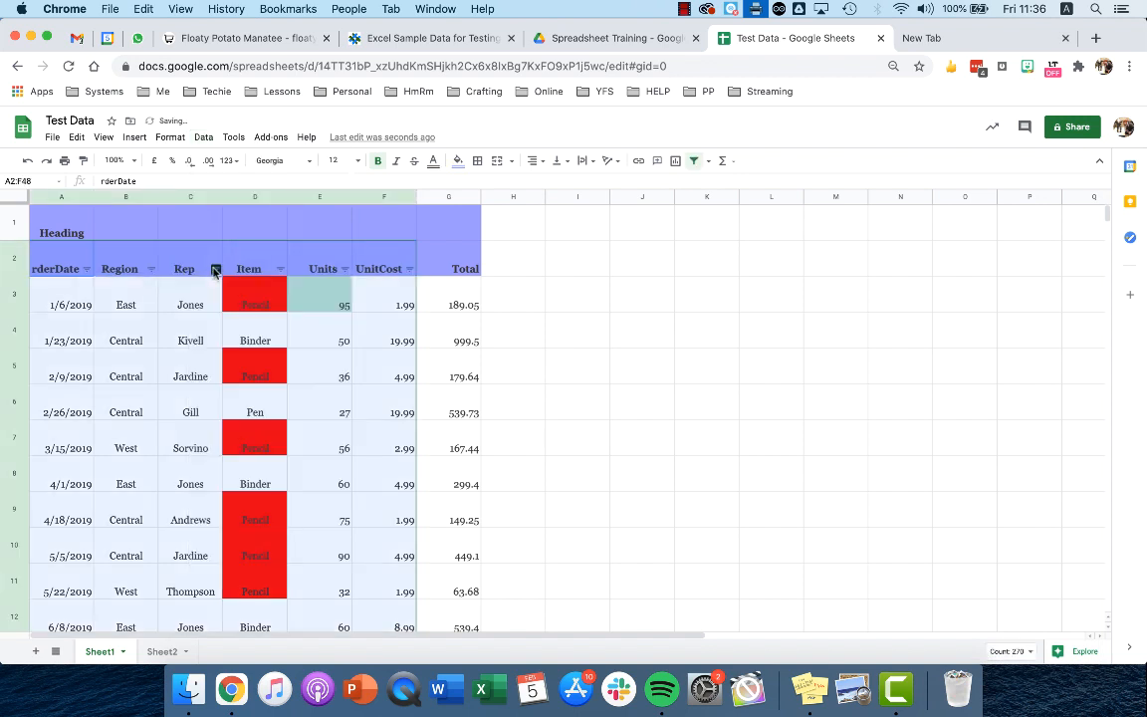
click(280, 269)
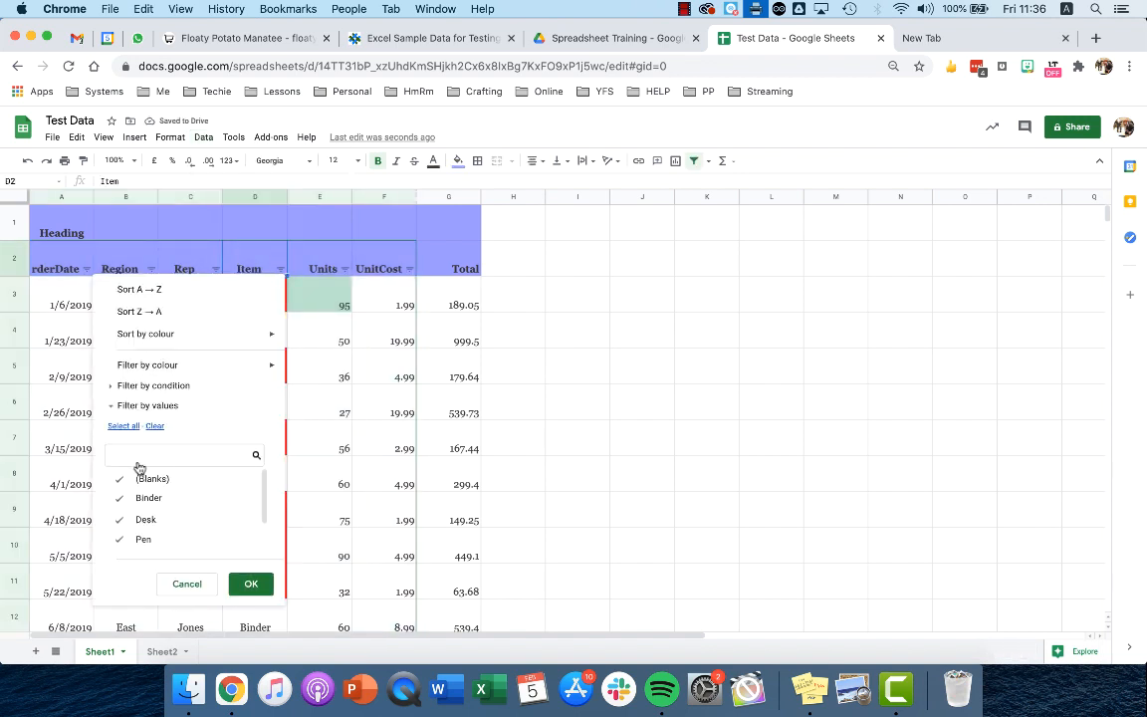
click(155, 426)
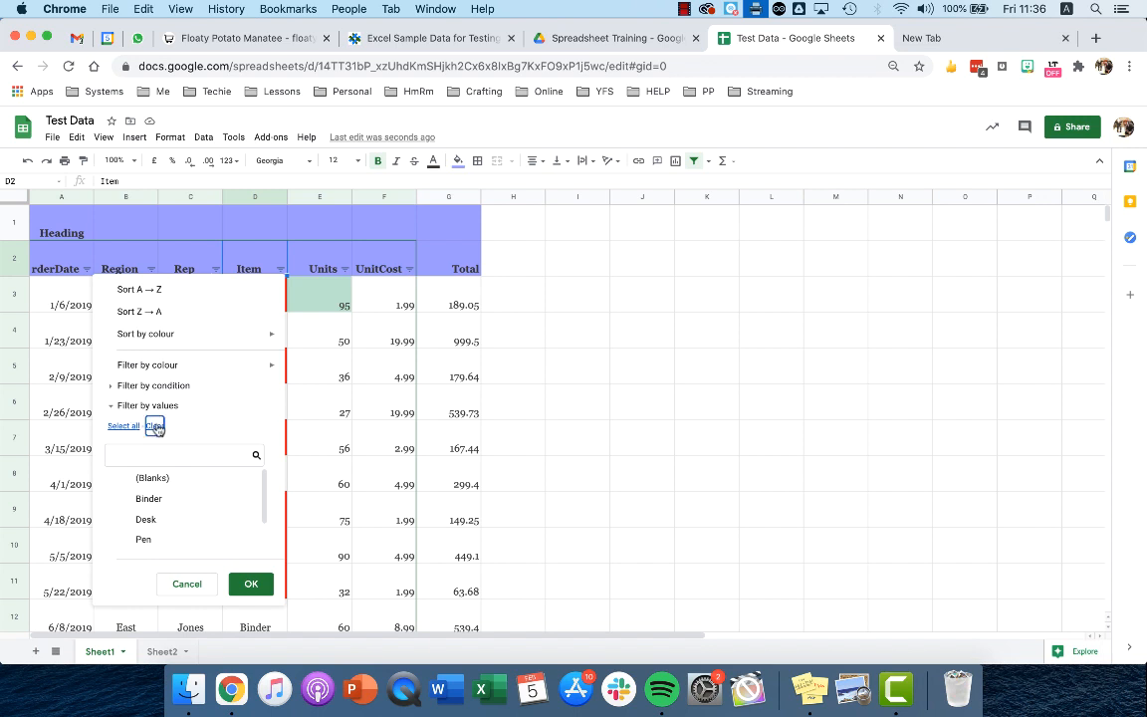
click(117, 539)
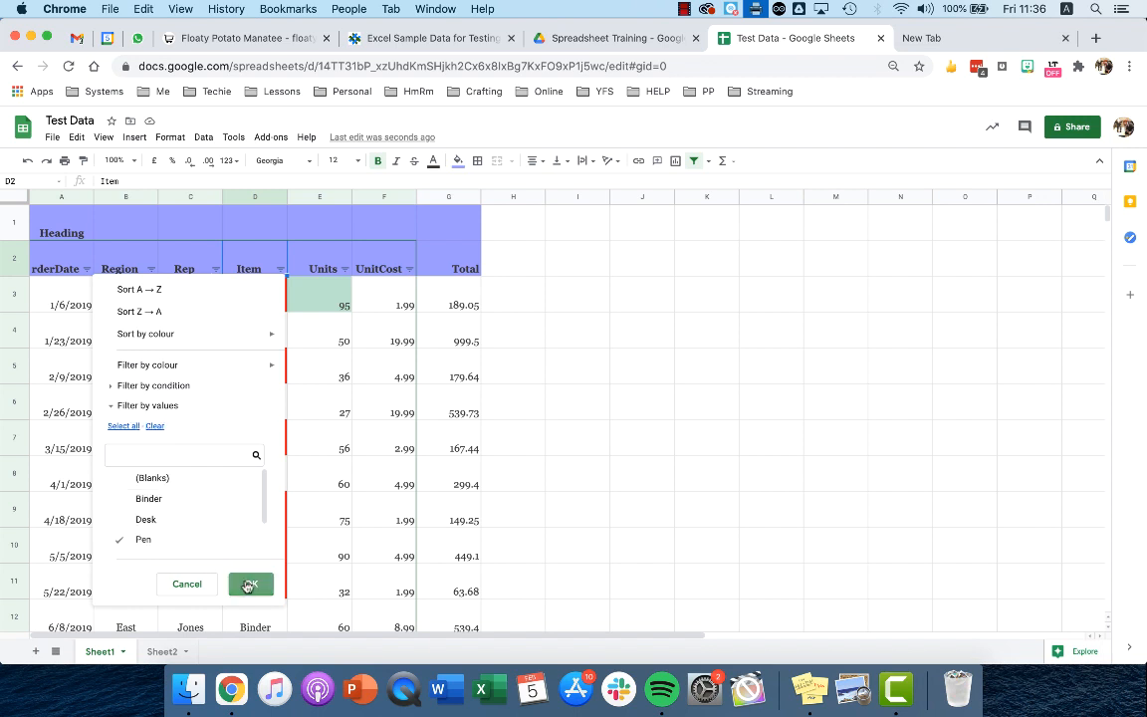
click(247, 586)
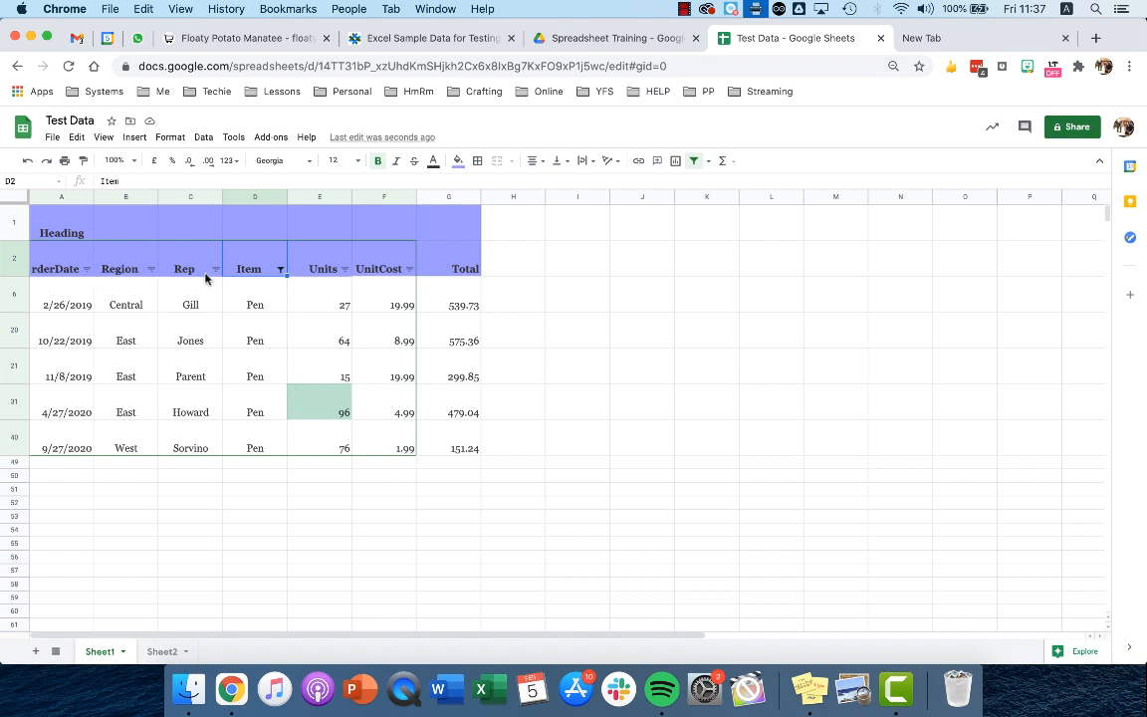
Step: Reset the Item column filter by selecting all of its values
click(279, 270)
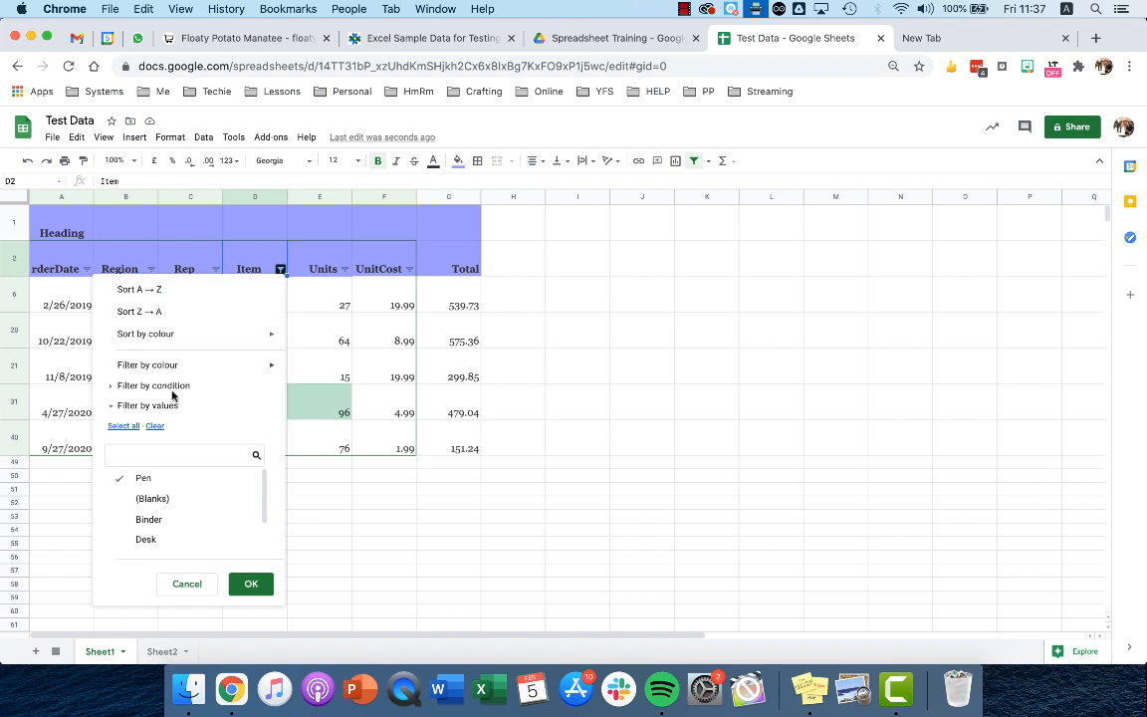
click(139, 427)
click(254, 586)
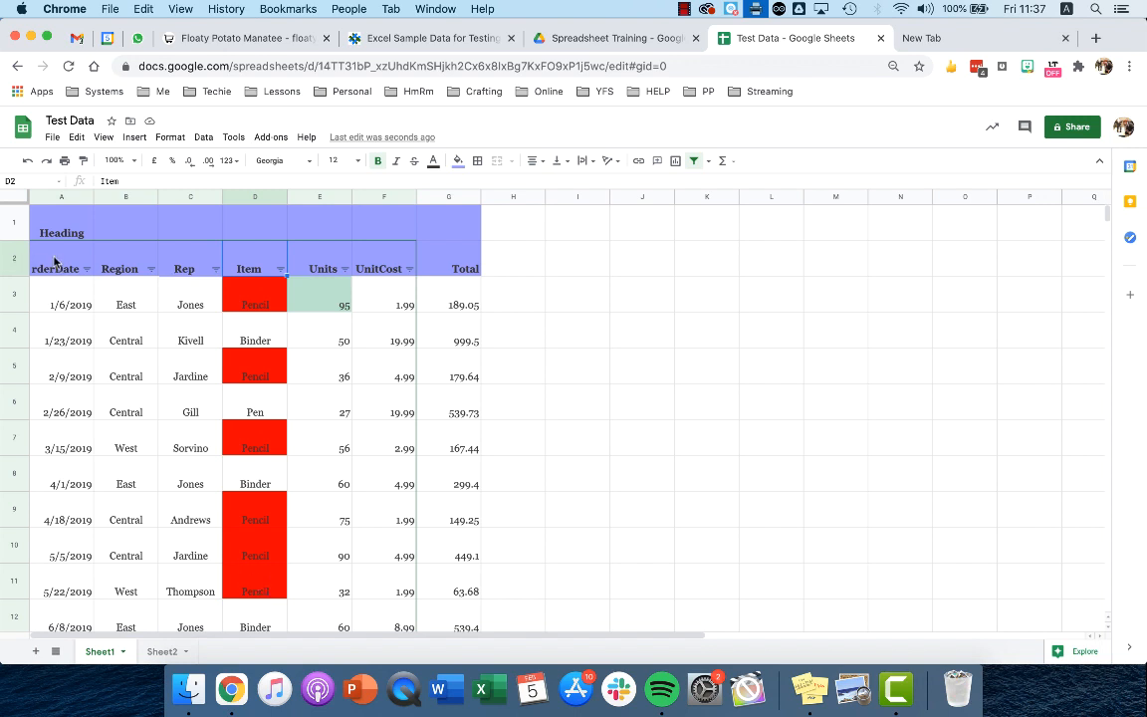
Step: Examine the Sort range options for A2:G45 and close them without sorting
drag(55, 261, 453, 244)
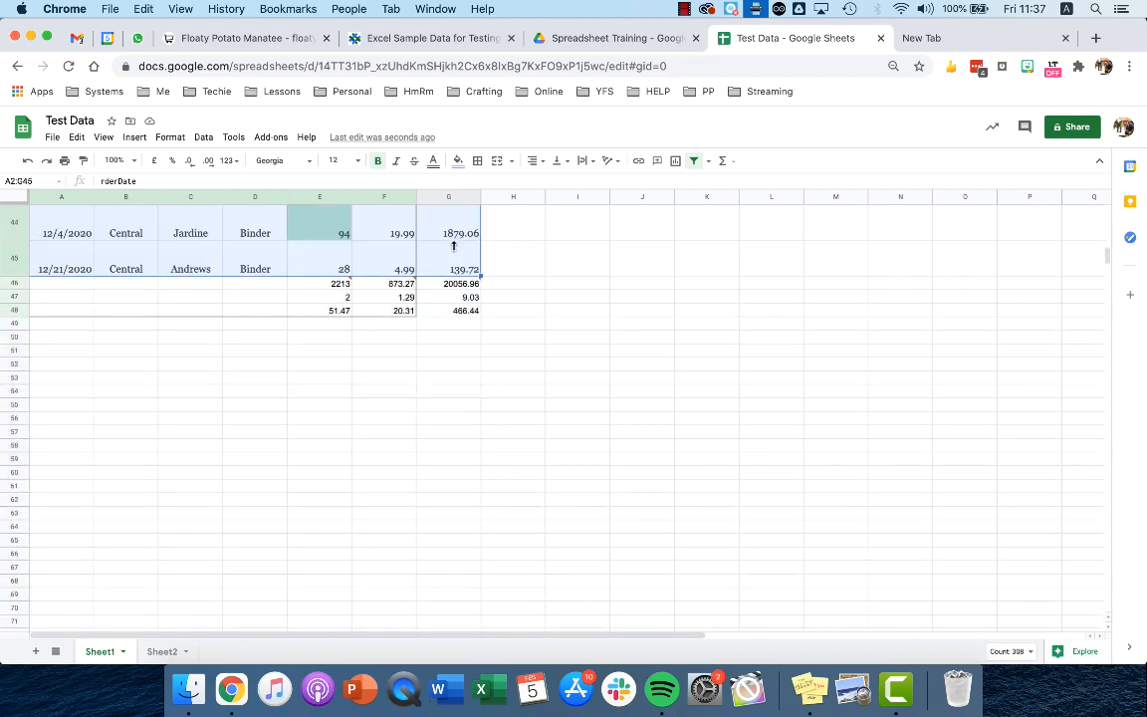
scroll(310, 248, up, 10)
click(203, 137)
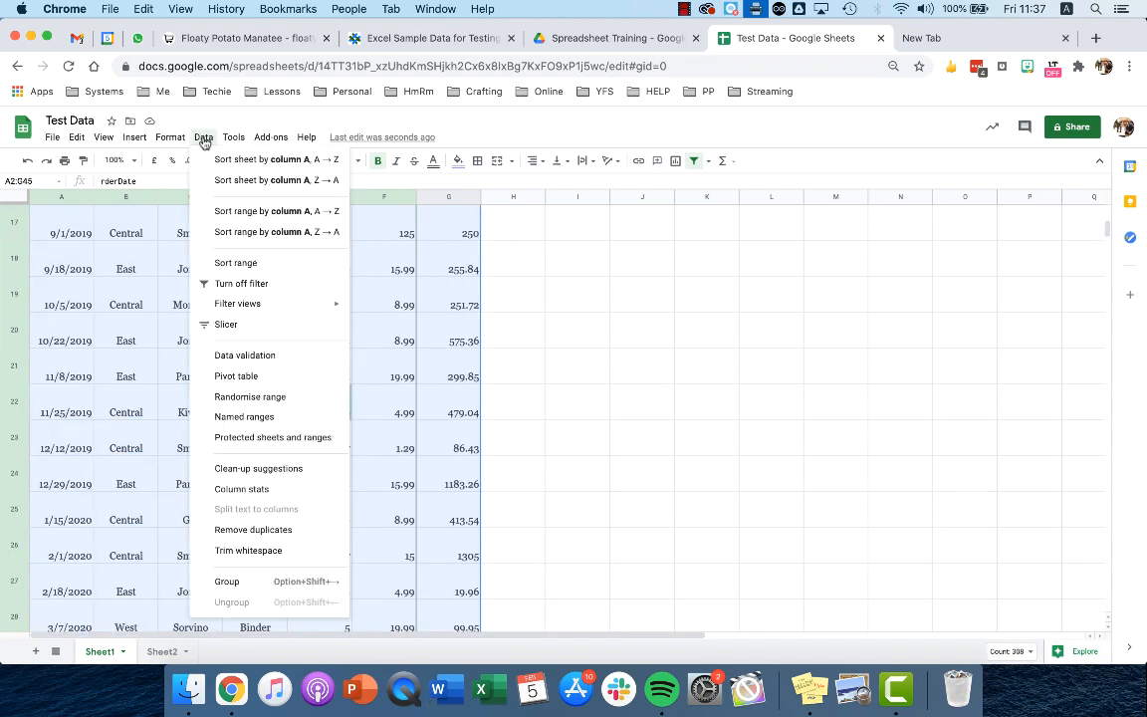
click(236, 263)
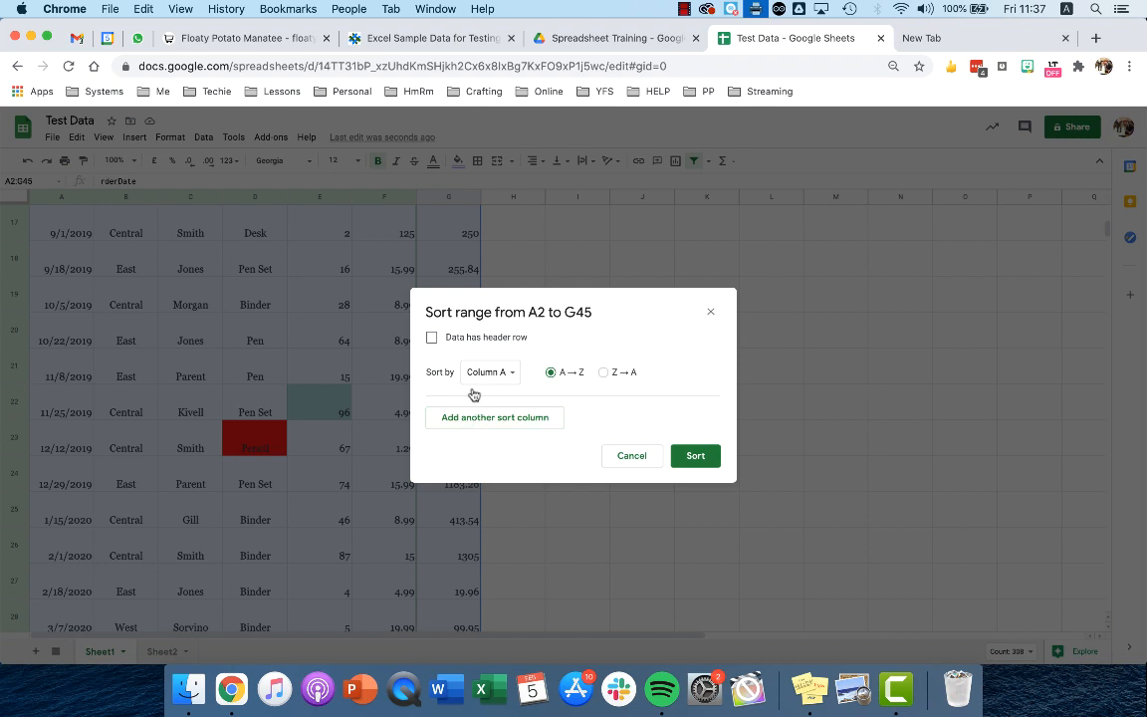
click(636, 463)
click(607, 343)
scroll(609, 346, up, 5)
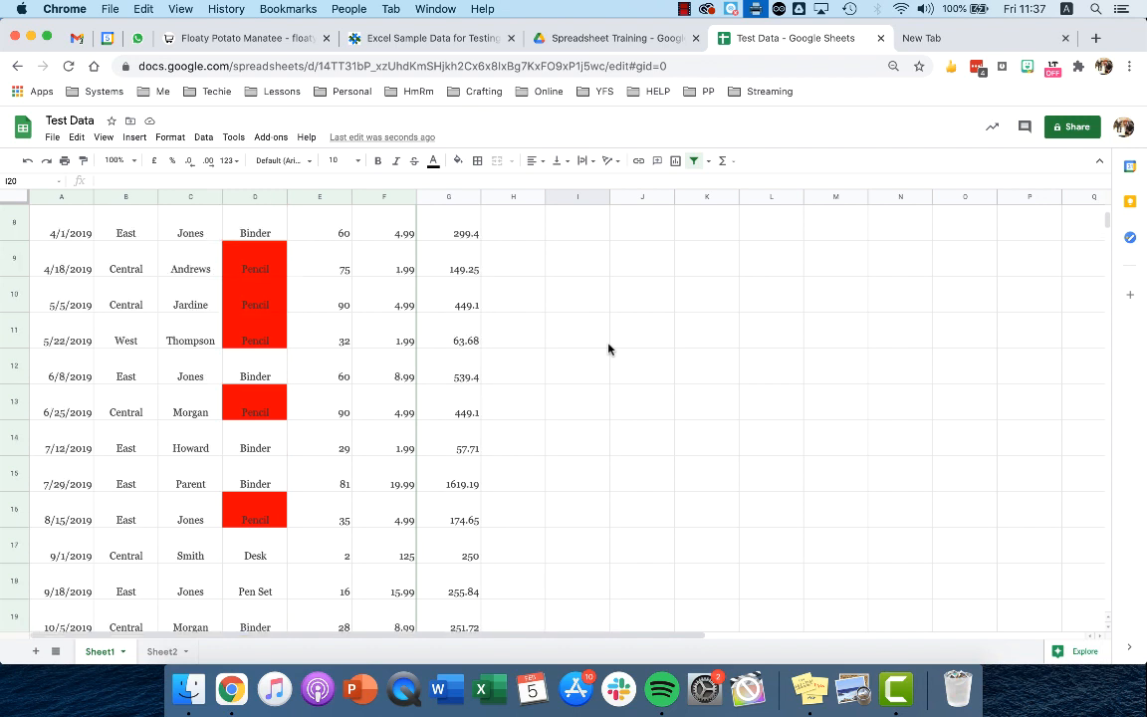
scroll(609, 347, up, 4)
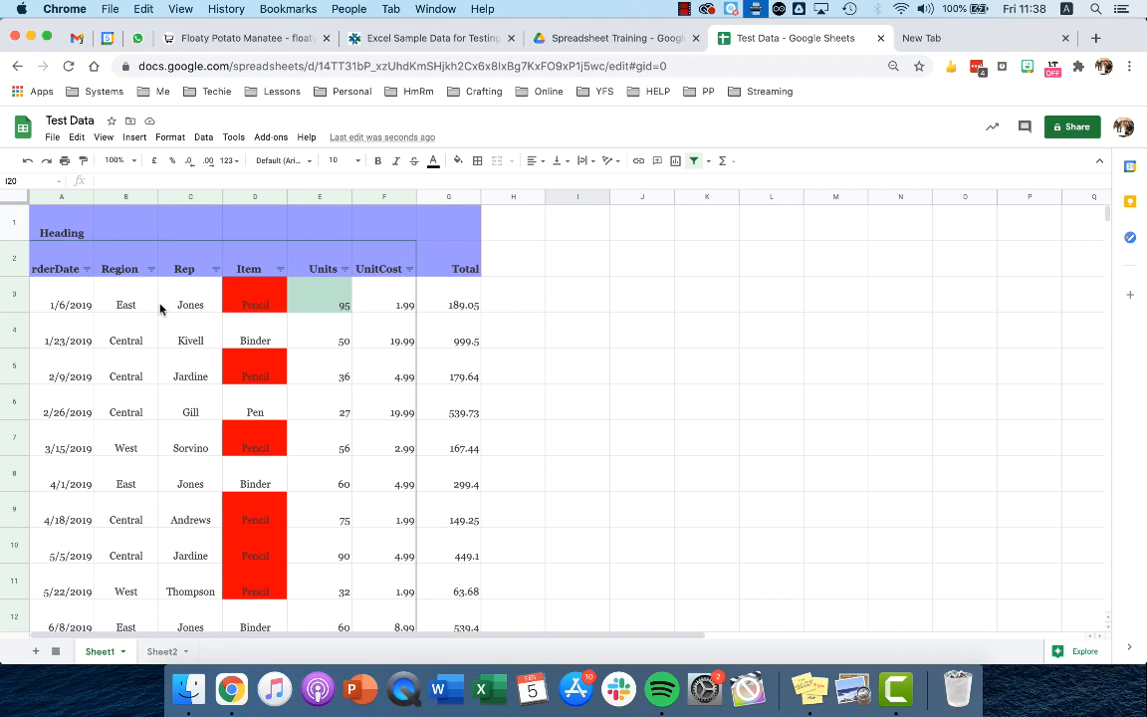
Step: Create a pivot table from Sheet1 range A2:F45 in a new sheet
drag(69, 261, 385, 225)
scroll(356, 335, up, 15)
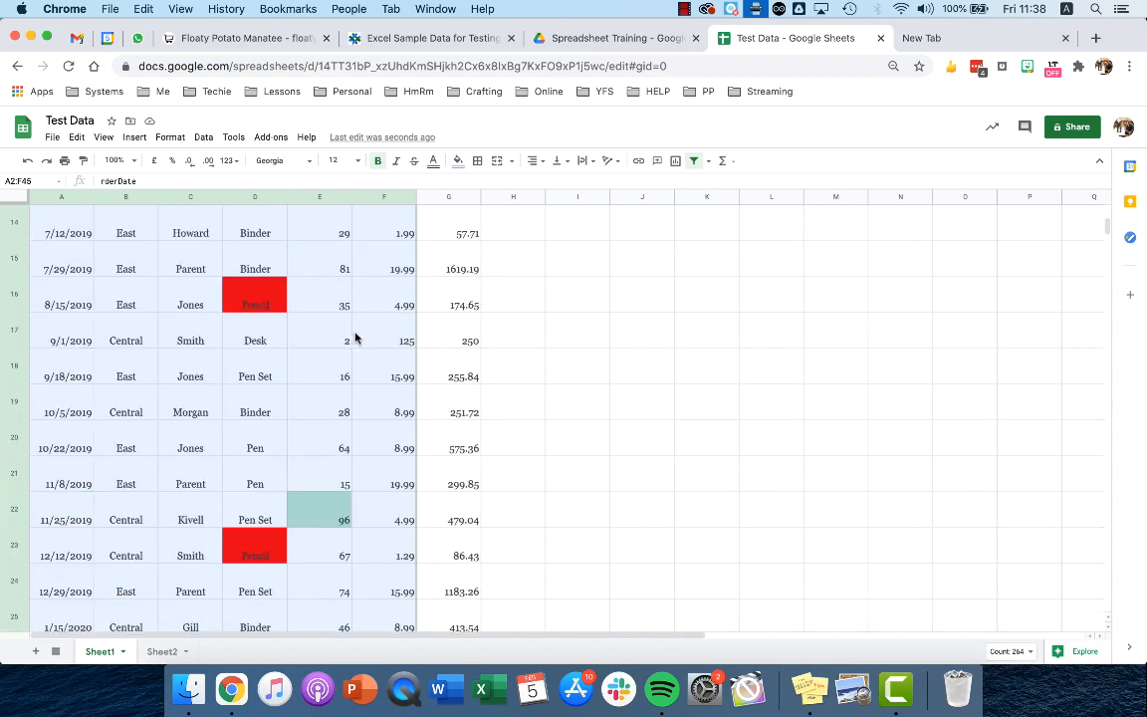
click(202, 137)
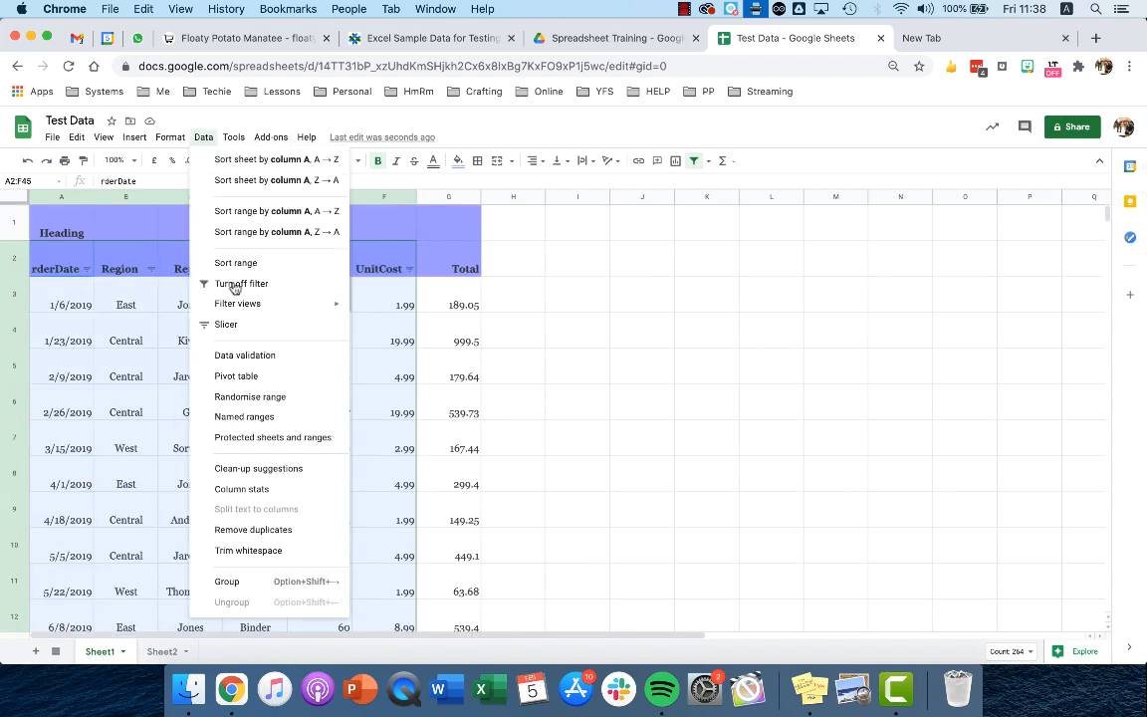
click(229, 375)
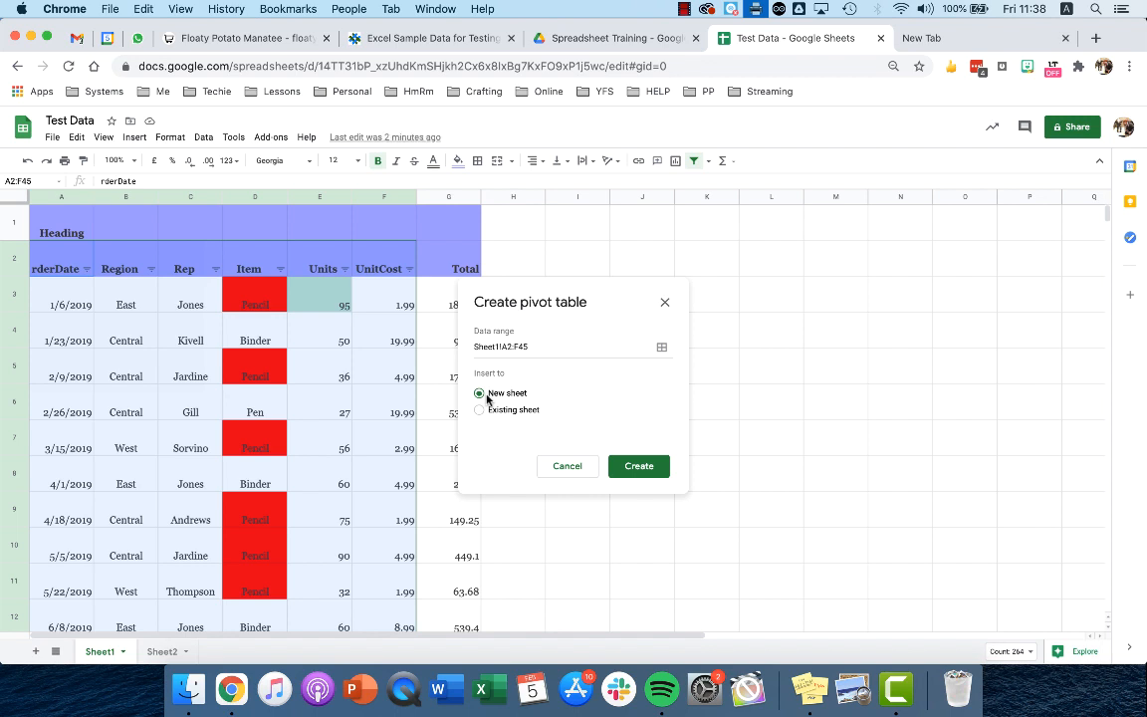
click(652, 466)
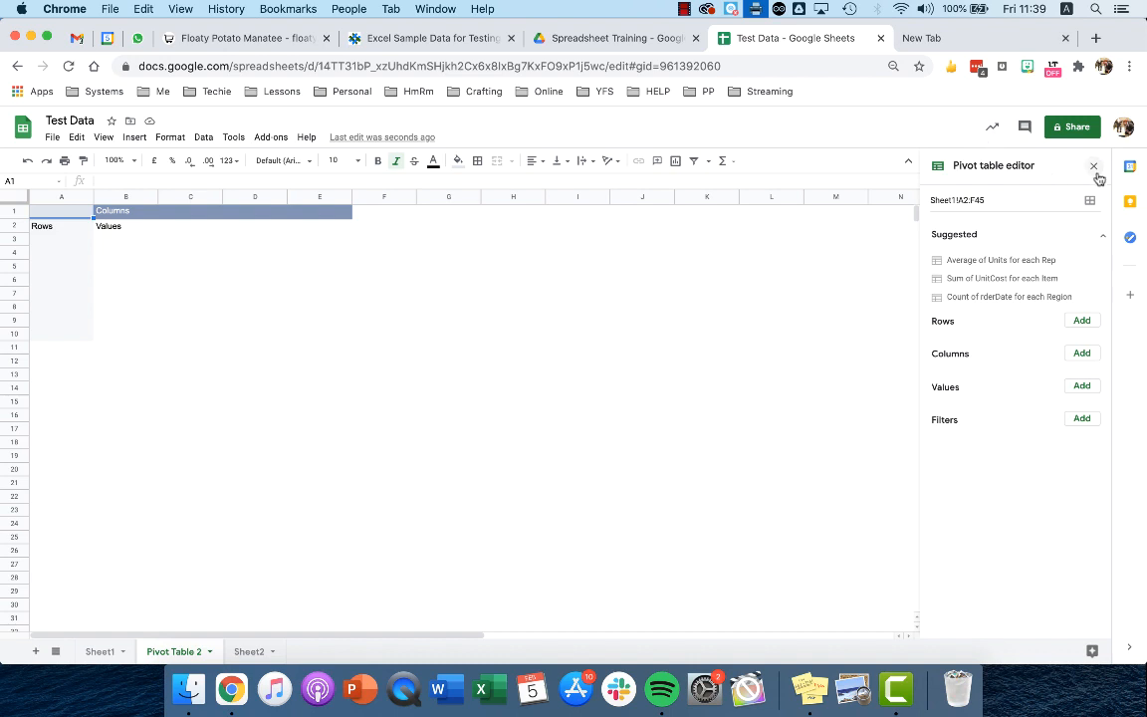
Step: Set the pivot table's rows to Region and its values to Units, summarised by SUM
click(198, 244)
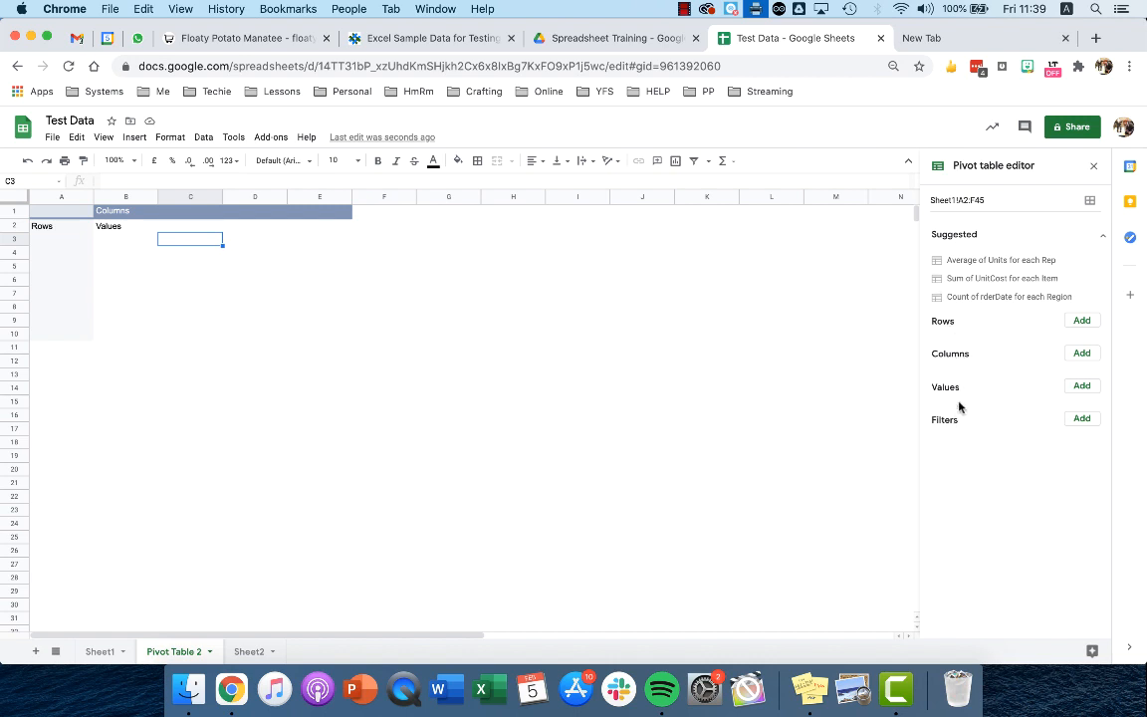
click(1078, 322)
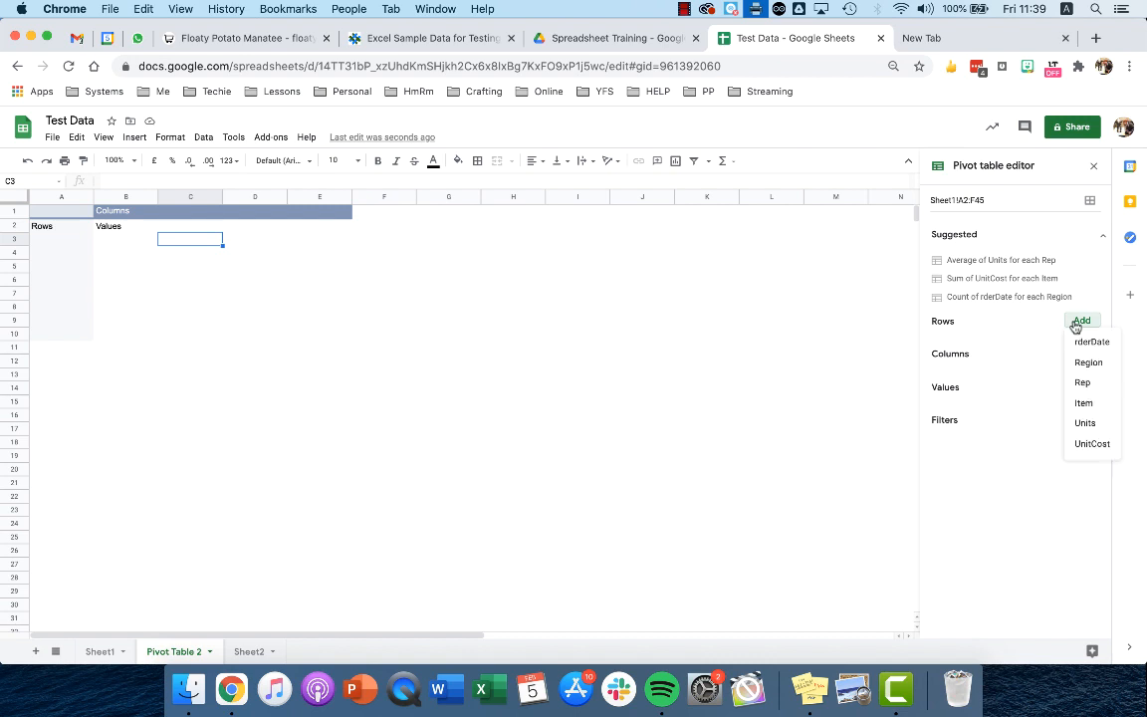
click(1087, 363)
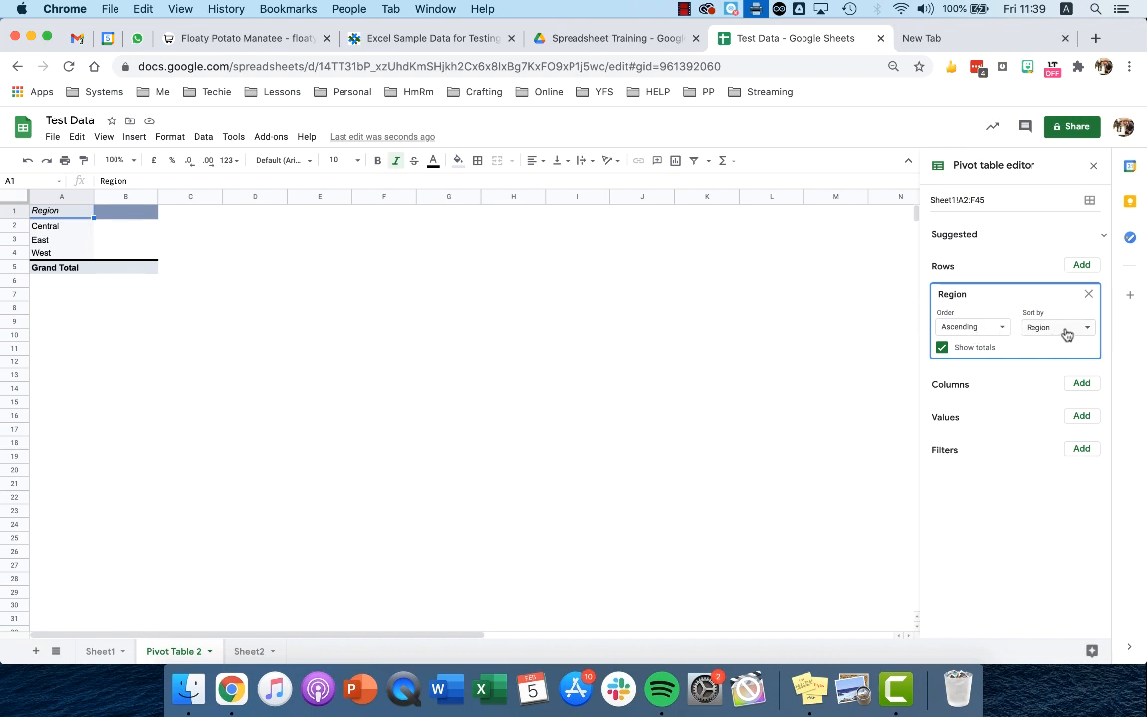
click(1082, 417)
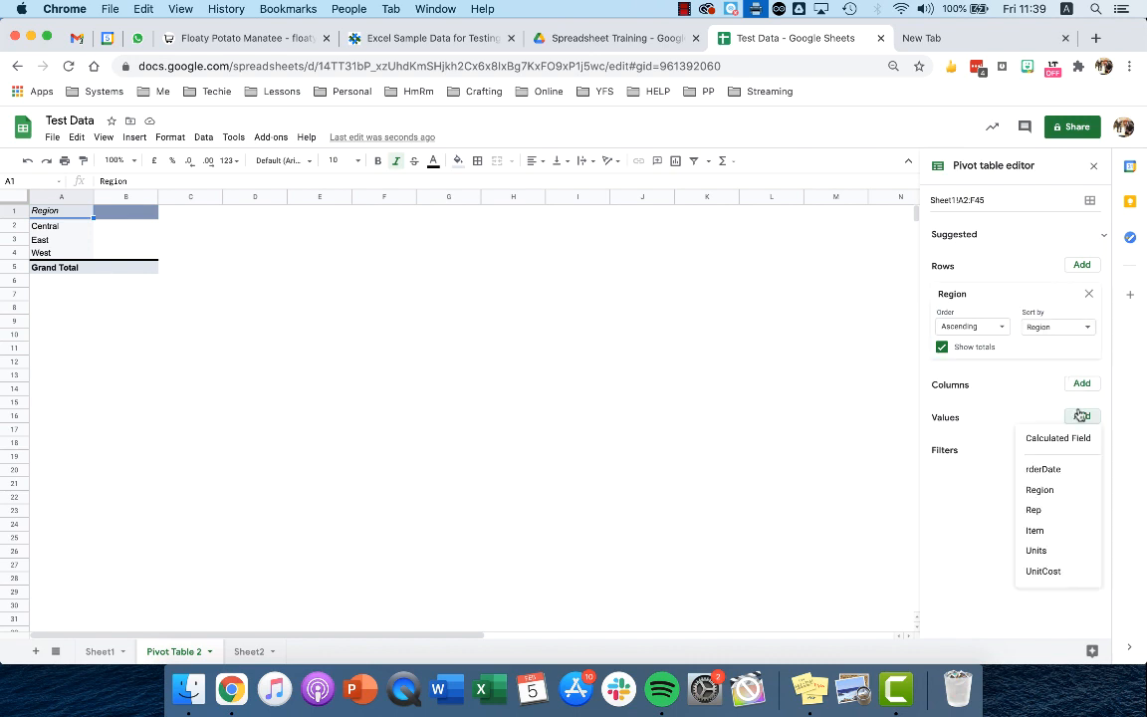
click(1037, 552)
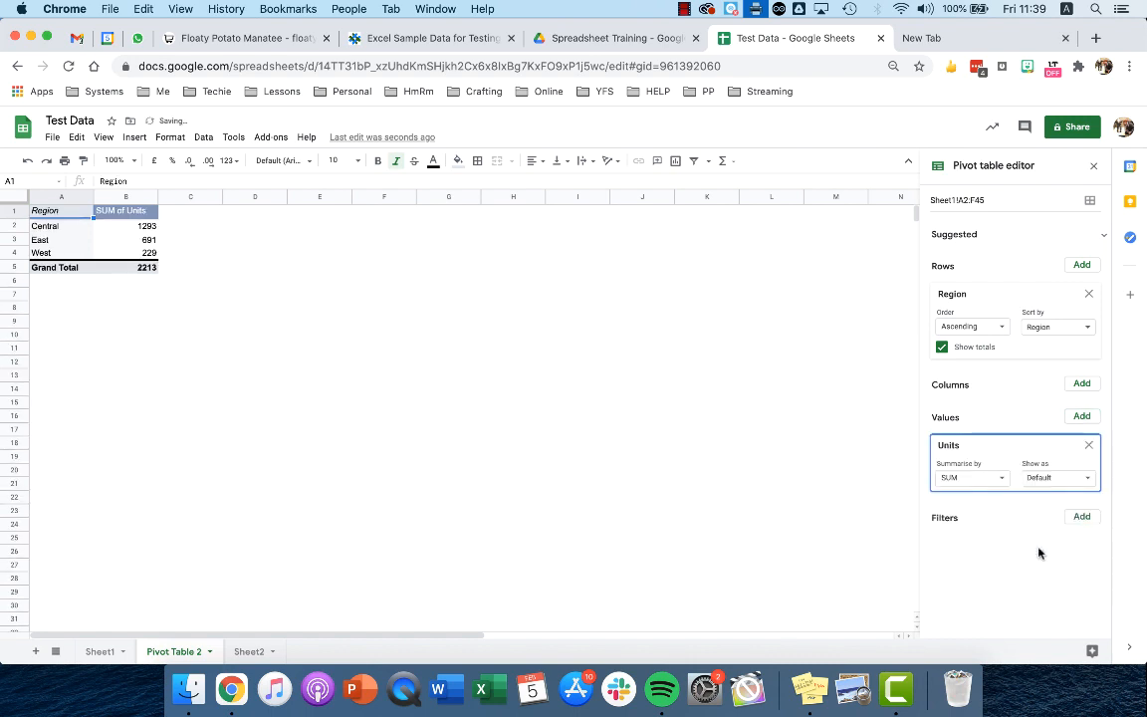
Step: Examine the summarise options for Units and check each region's unit sum and the grand total
click(1003, 482)
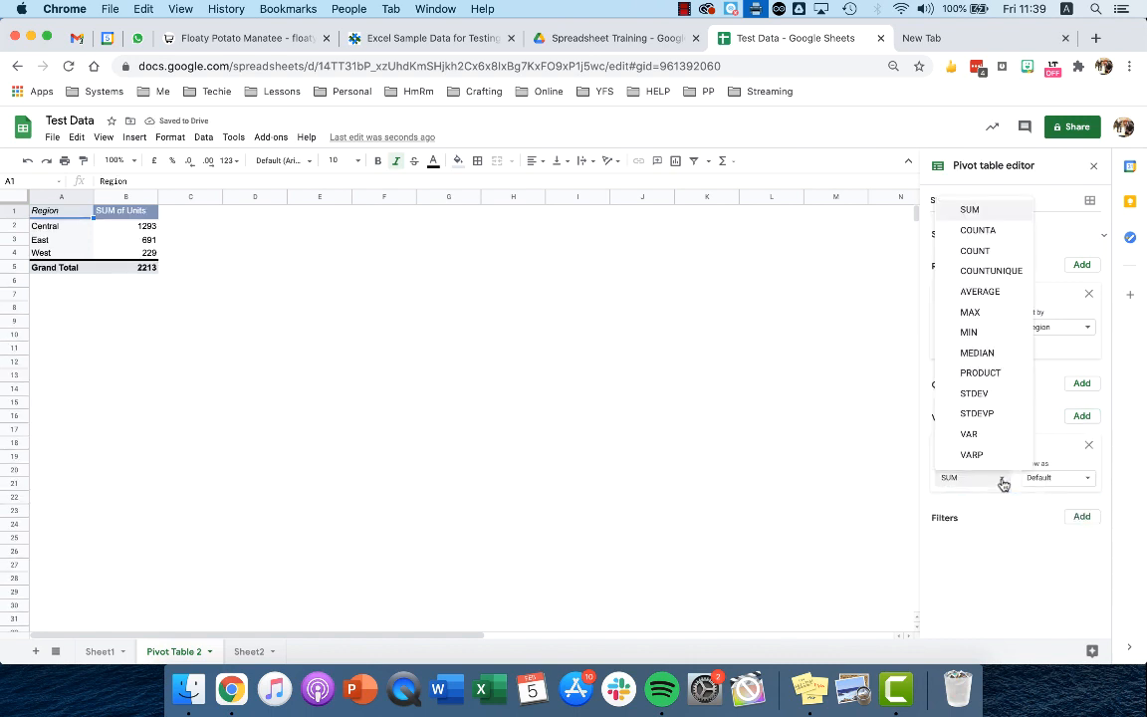
click(777, 307)
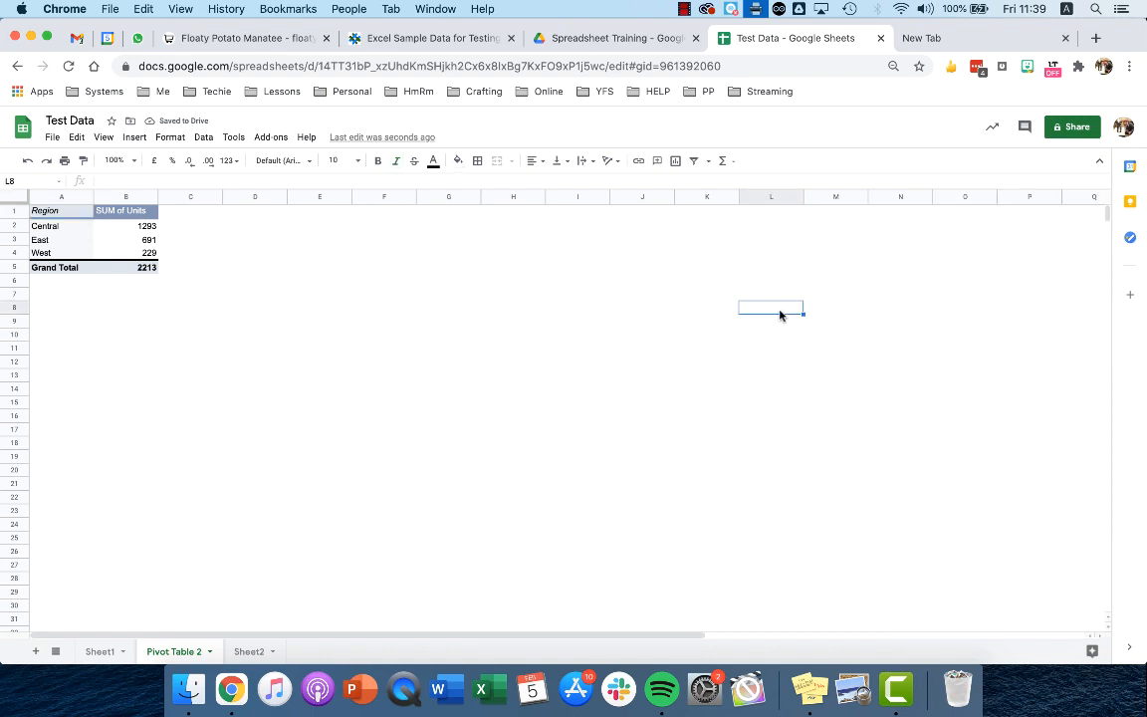
click(127, 239)
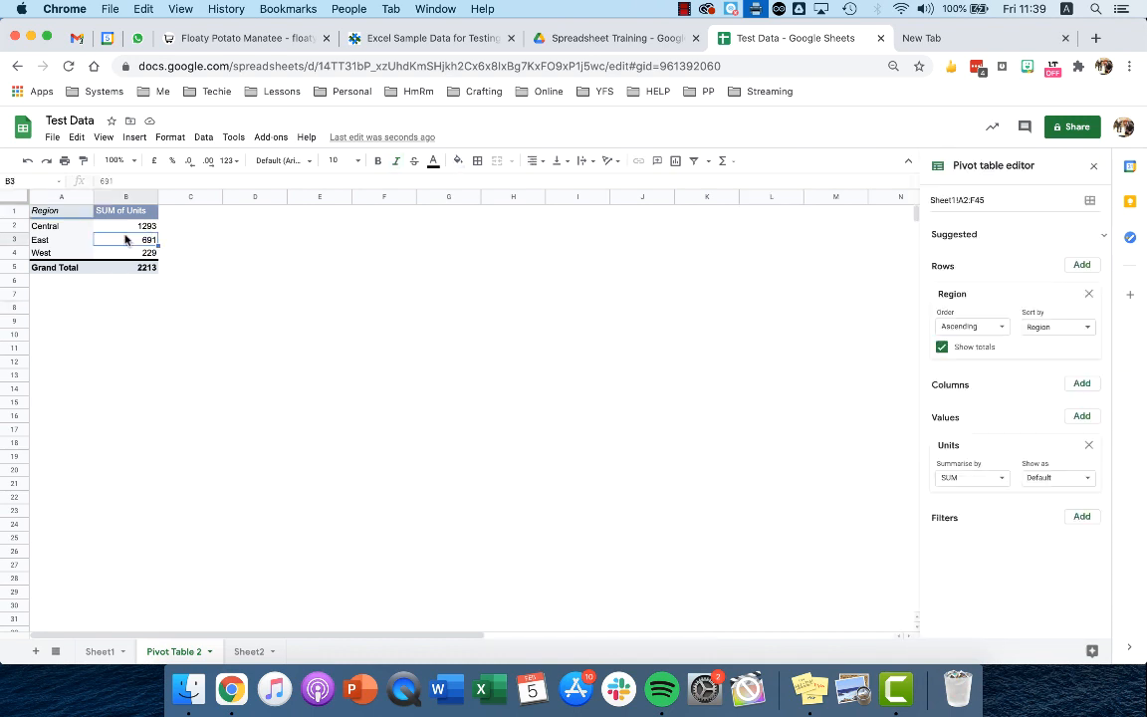
click(127, 226)
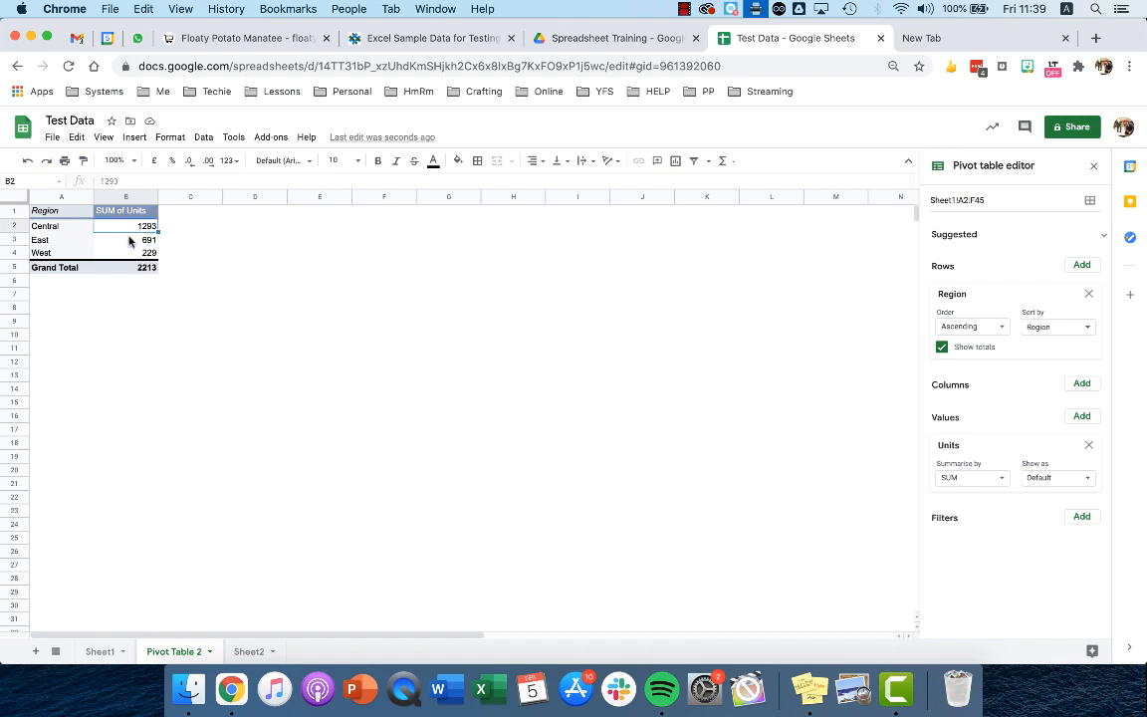
click(128, 240)
click(129, 253)
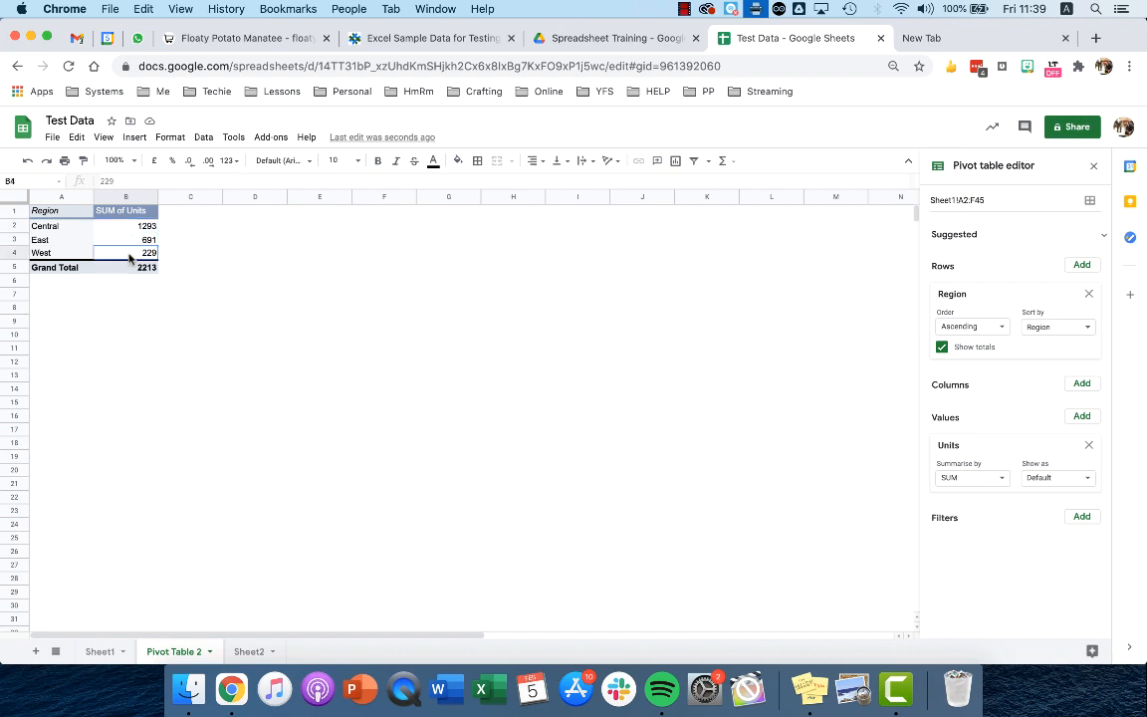
click(131, 267)
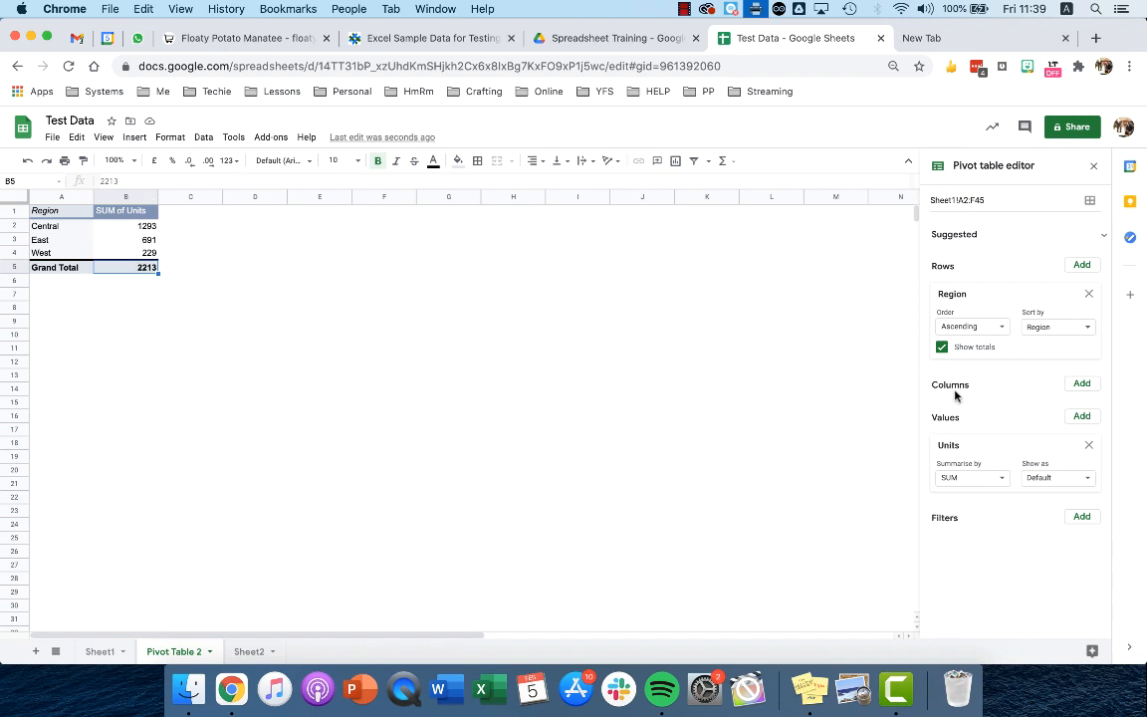
Step: Add Rep to the pivot table's columns and check the units per rep in each region
click(1074, 386)
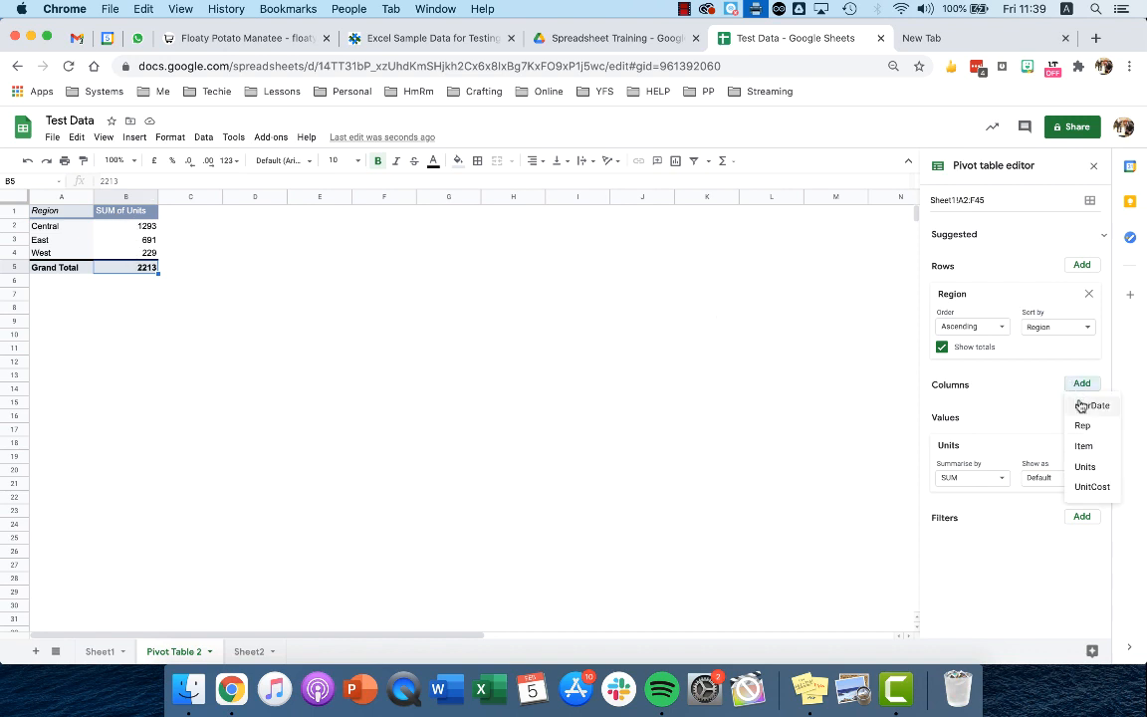
click(1080, 425)
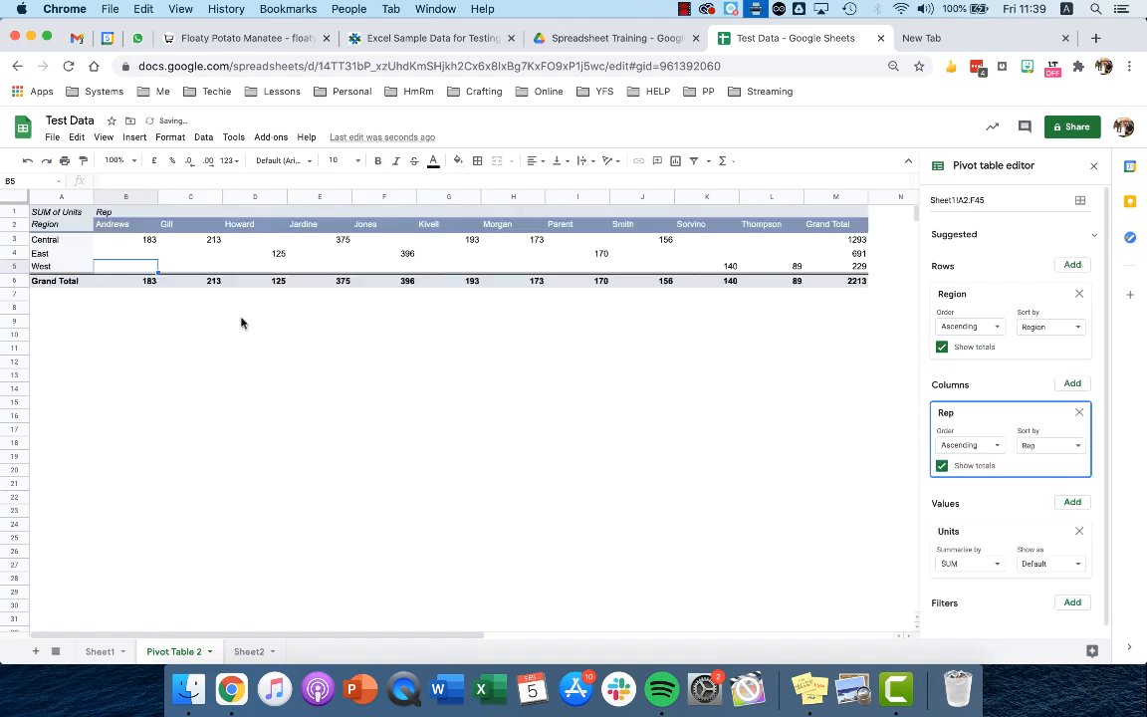
click(131, 242)
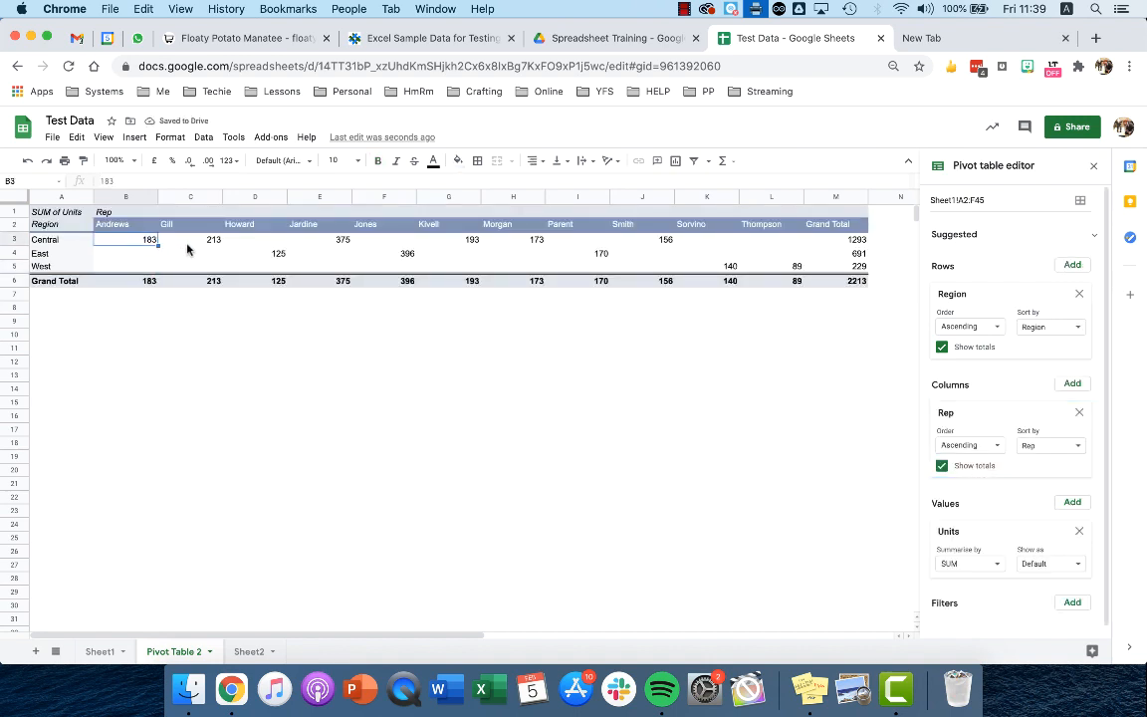
click(186, 243)
click(259, 257)
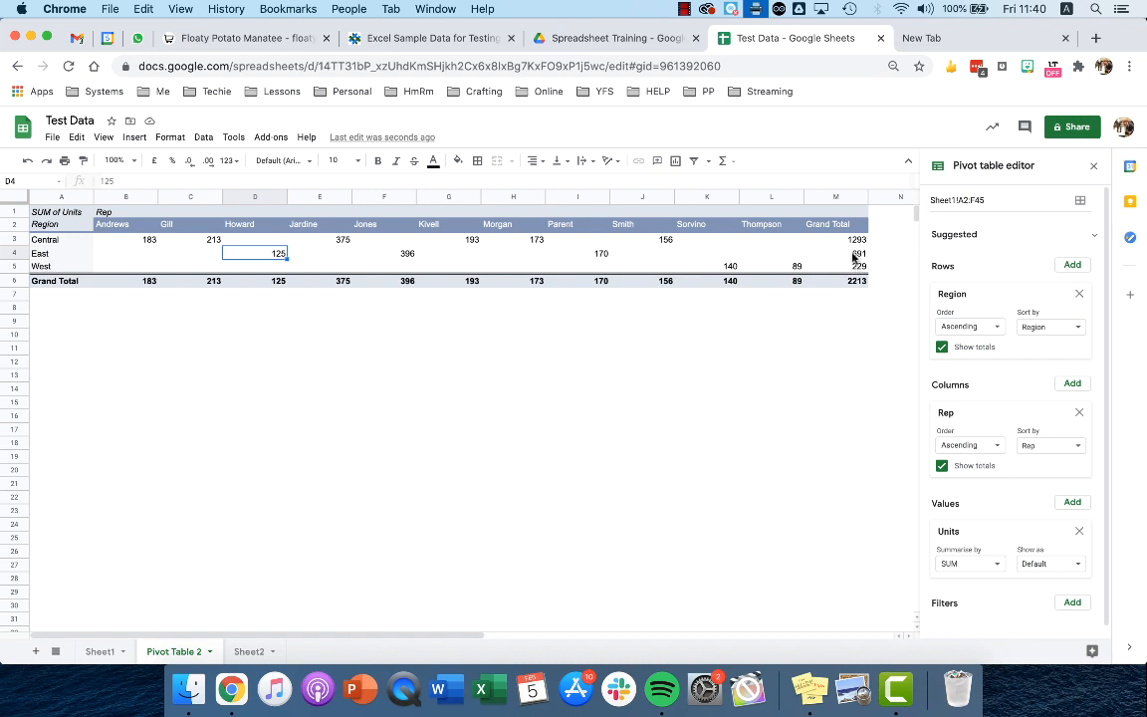
click(204, 244)
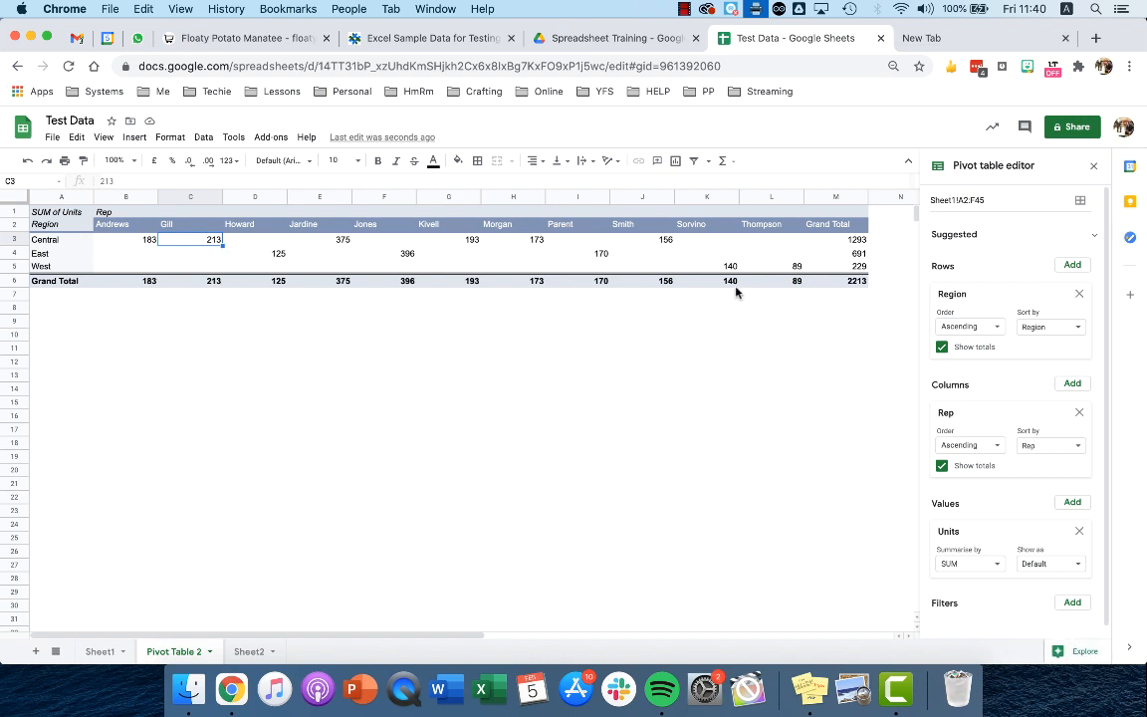
Step: Remove Rep from the pivot table's columns and check the sort options for the Region rows
click(1079, 413)
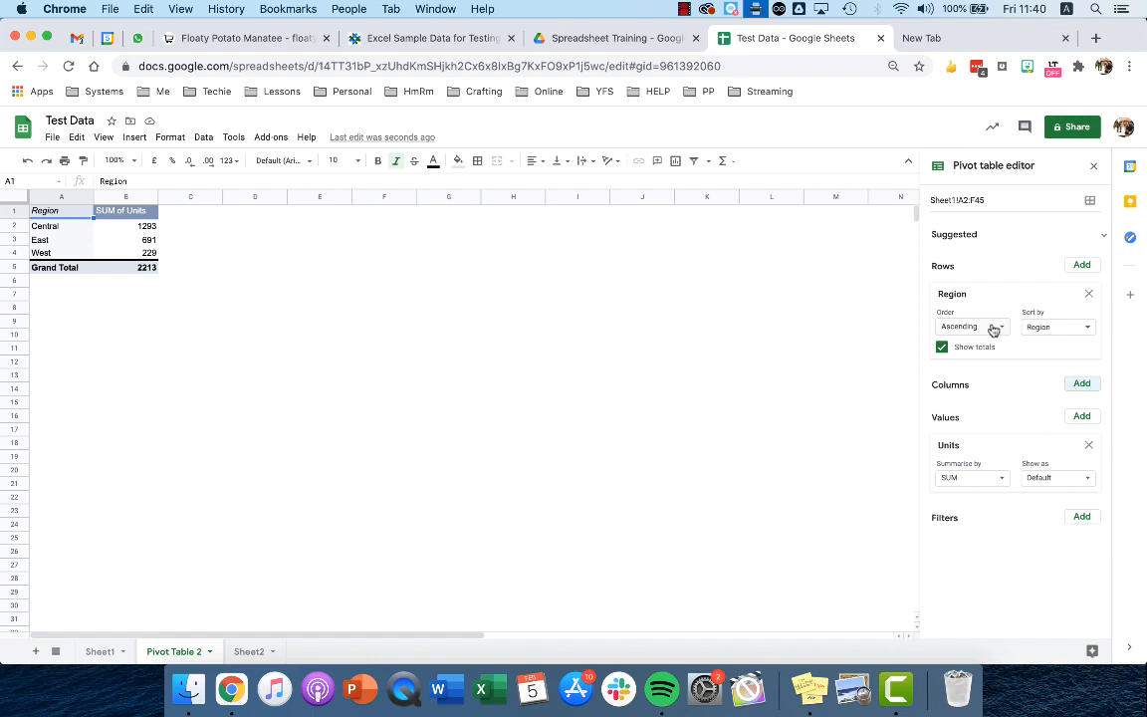
click(1075, 329)
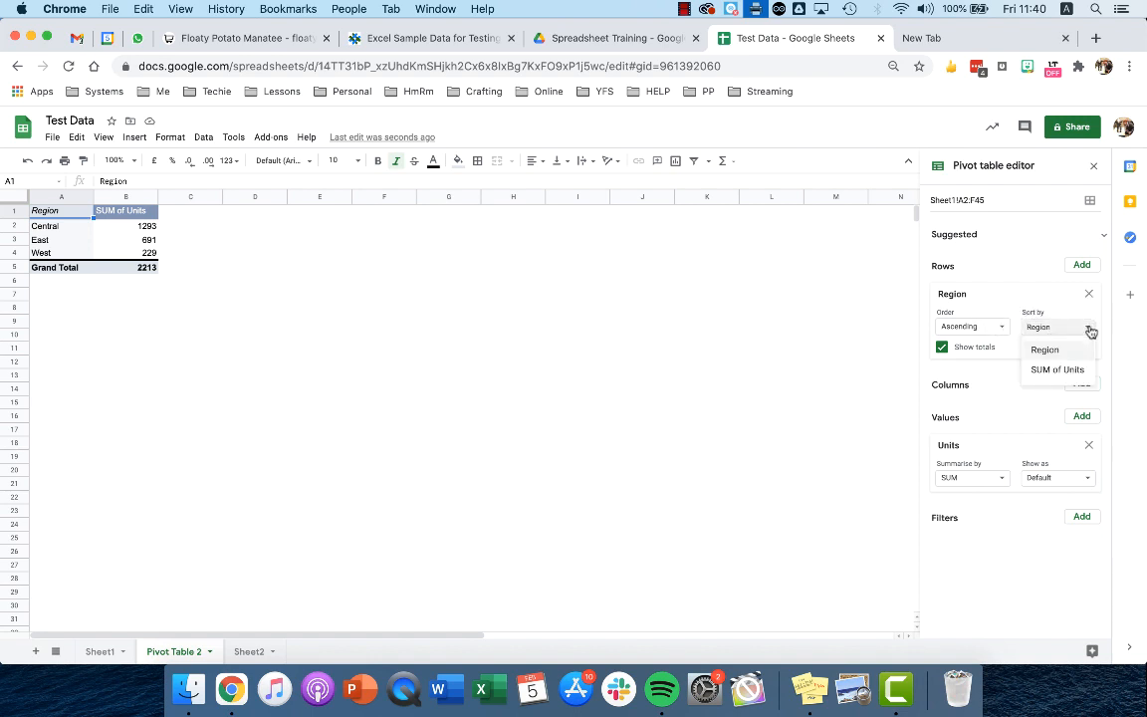
click(1083, 333)
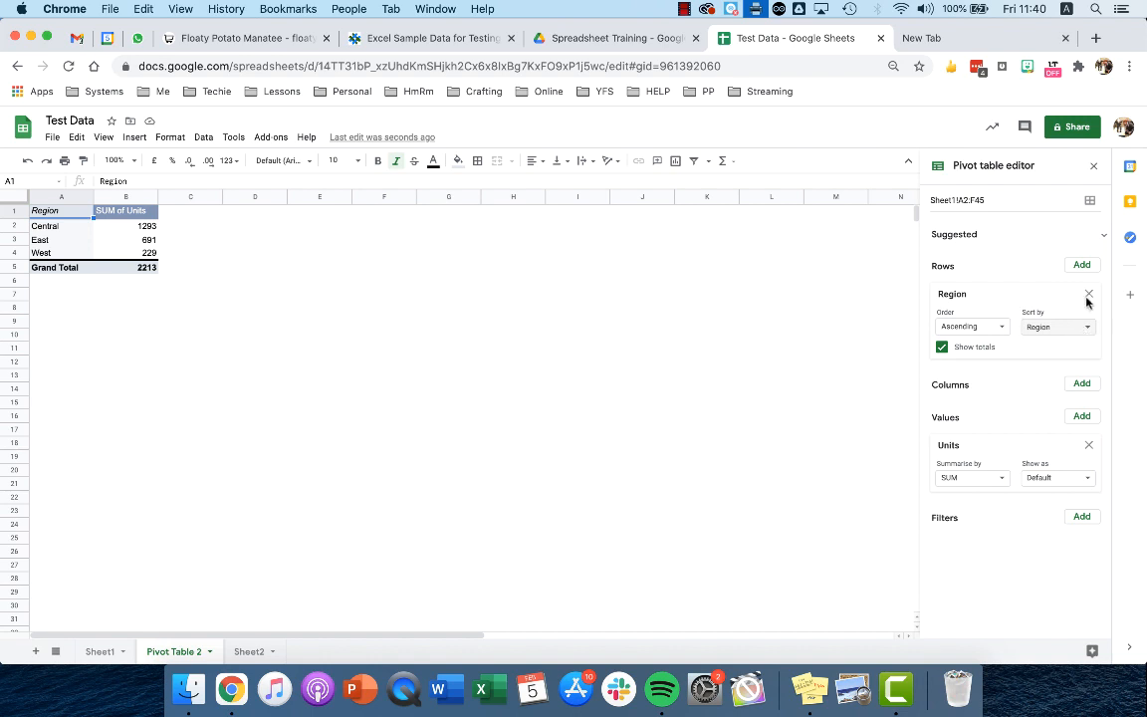
click(1088, 294)
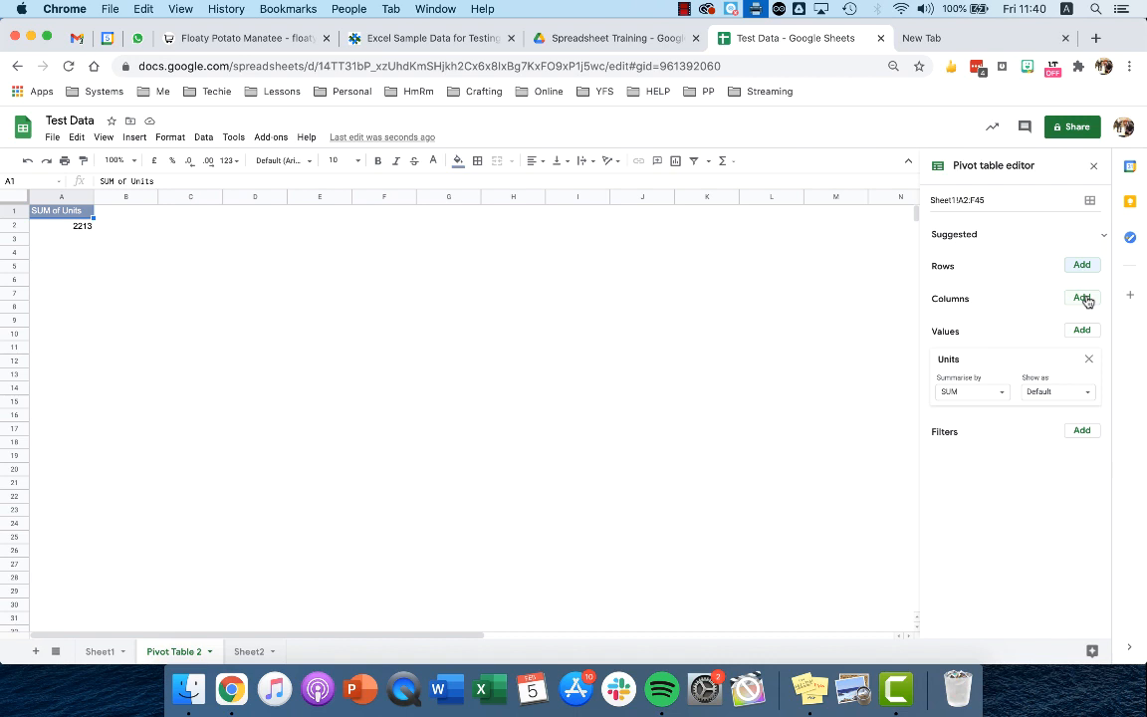
click(1083, 266)
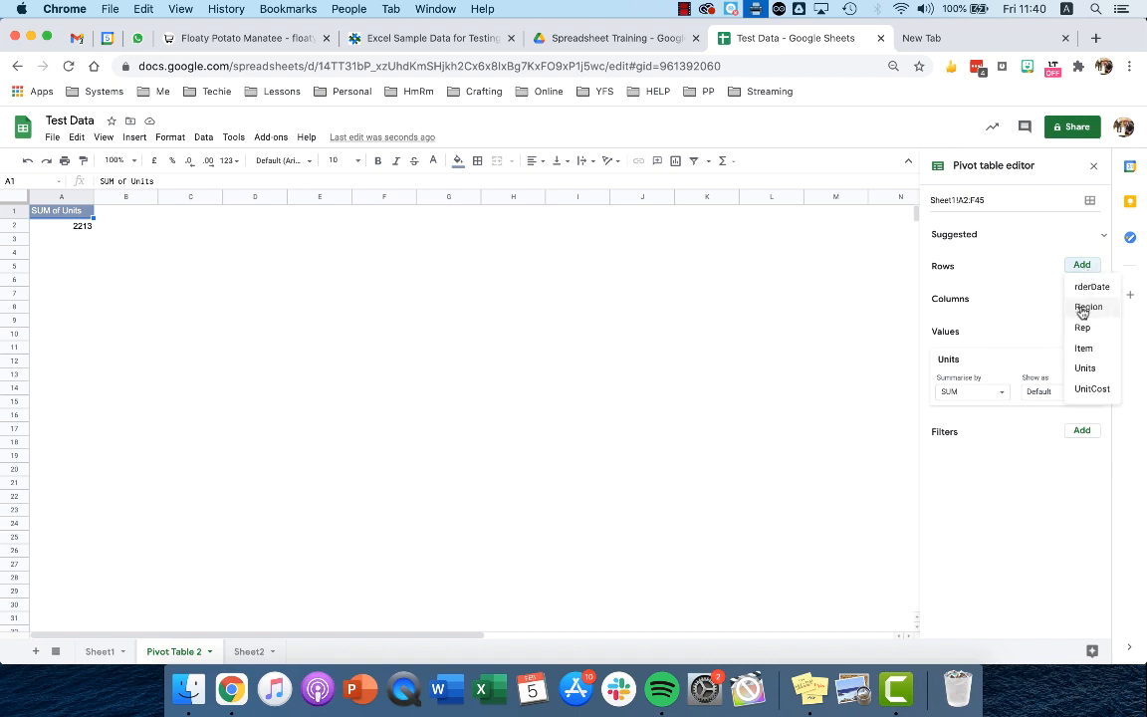
click(1082, 311)
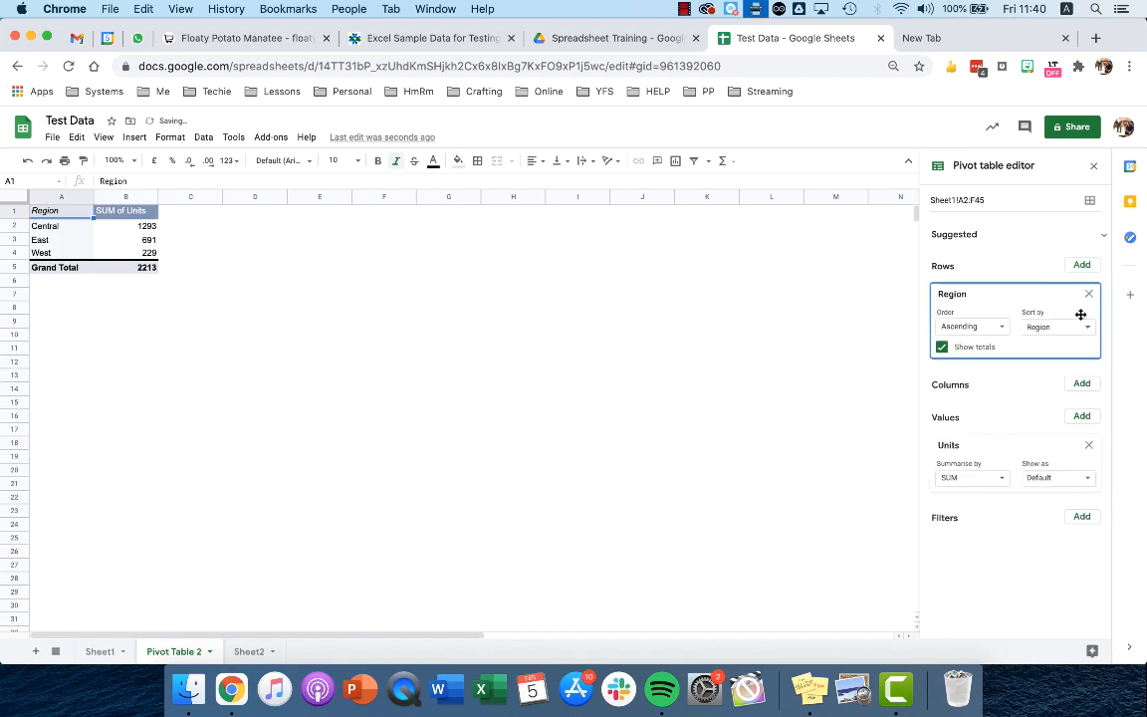
Step: Replace Region with Rep in the pivot table's rows
click(1088, 294)
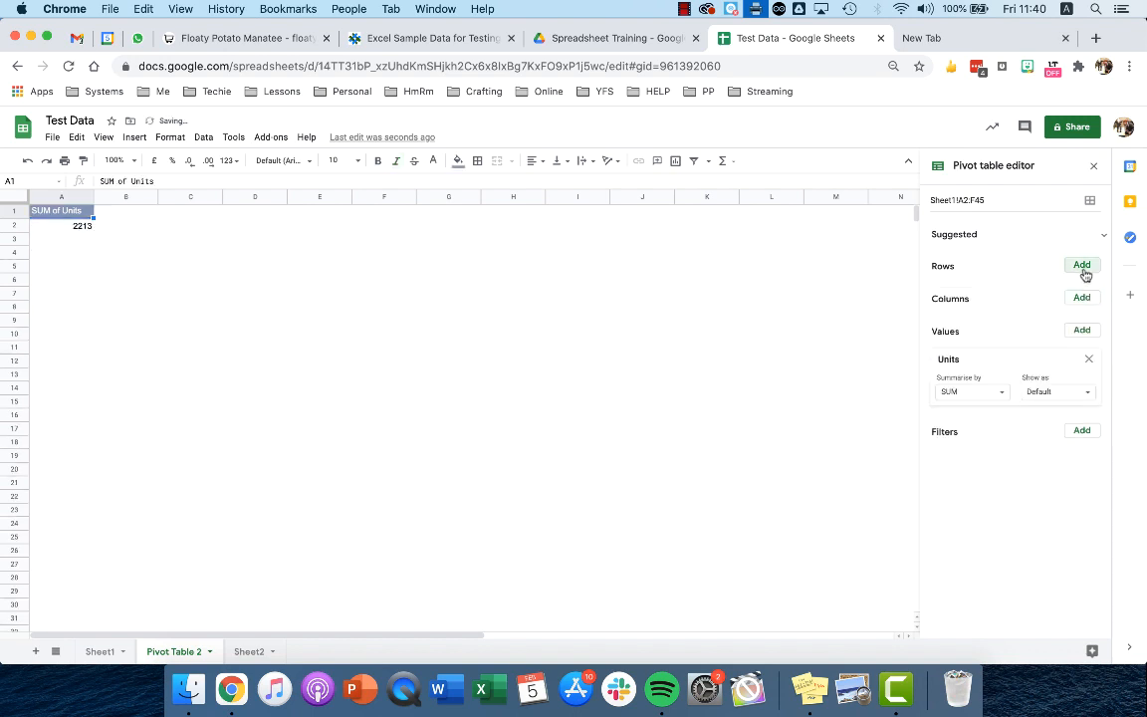
click(1082, 265)
click(1085, 327)
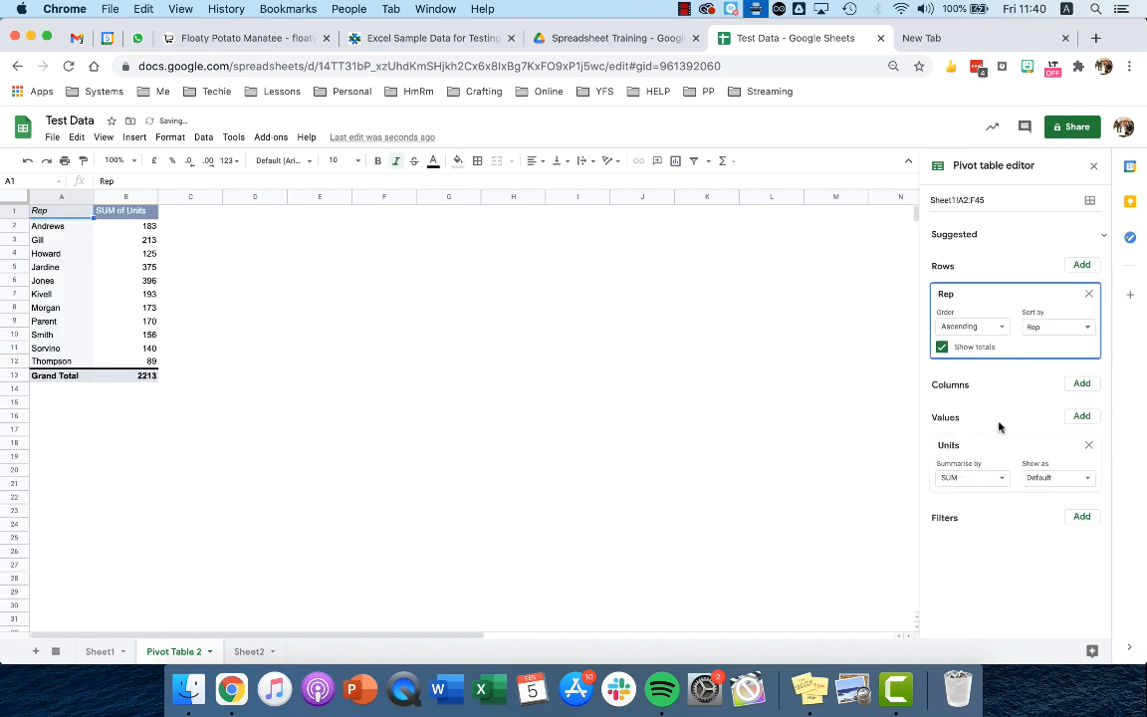
Step: Replace Units with UnitCost as the pivot table's value, summarised by SUM
click(1089, 445)
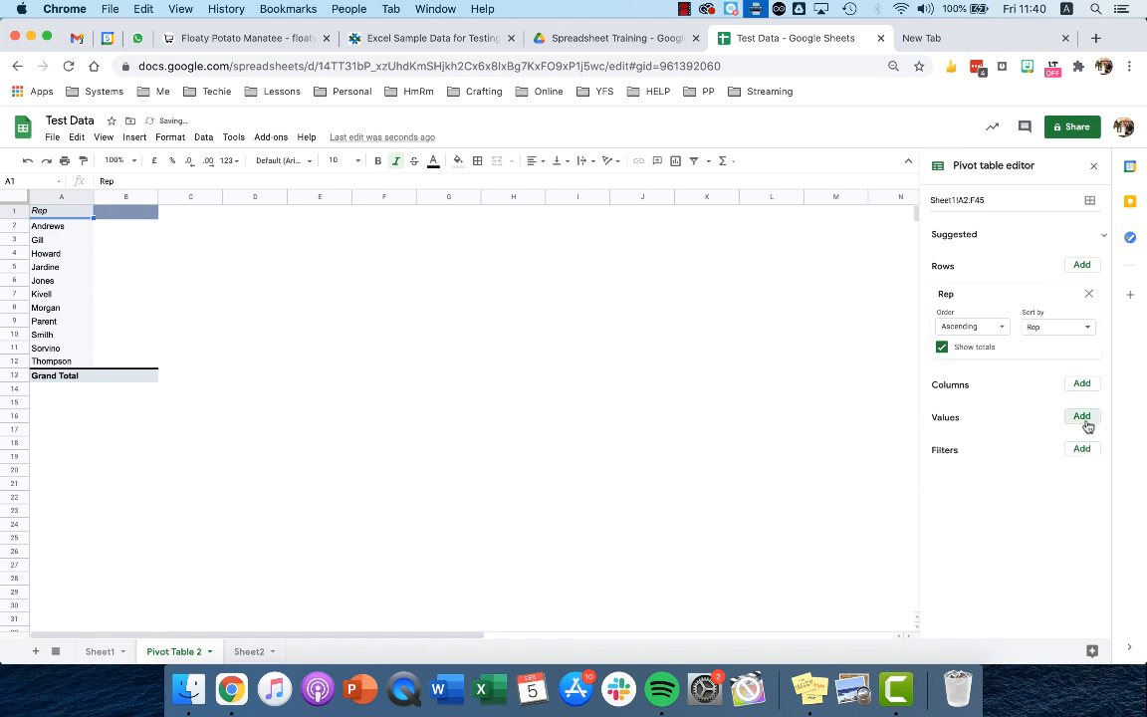
click(1082, 416)
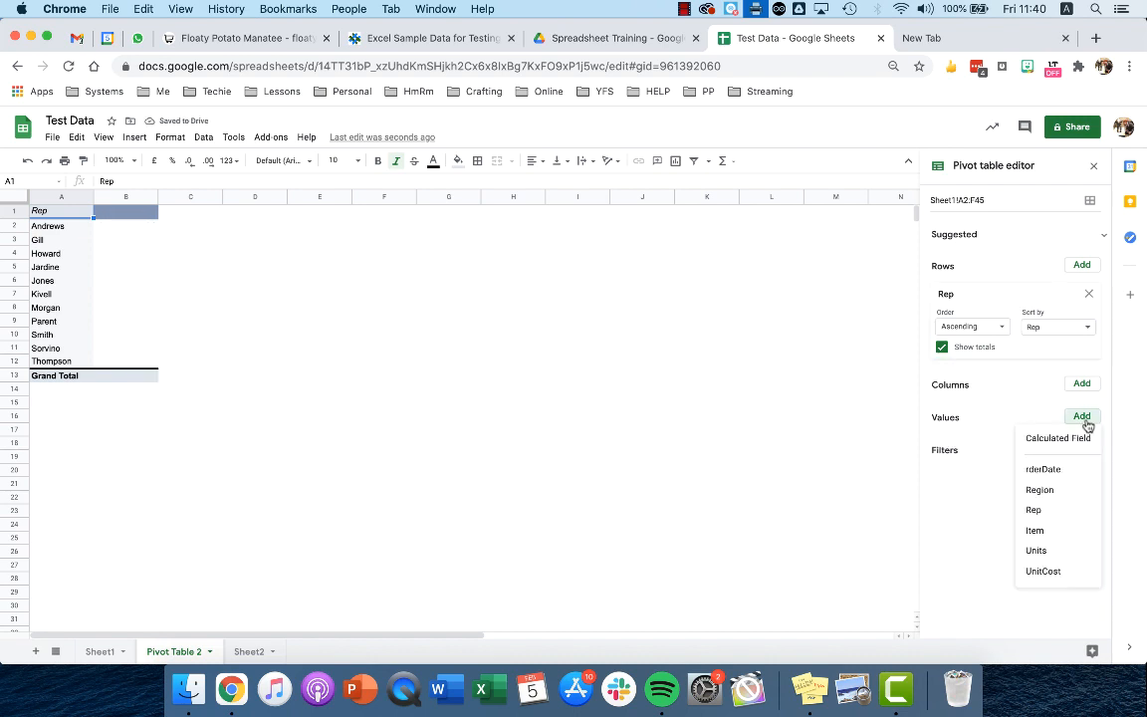
click(1043, 571)
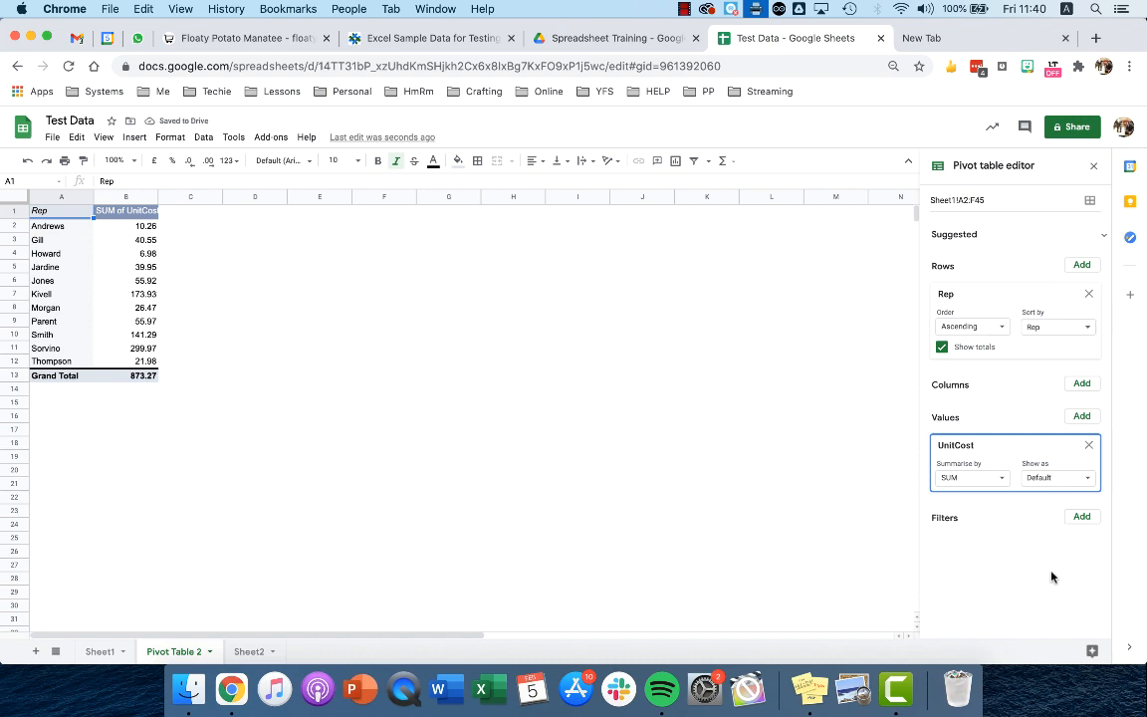
Step: Add Item to the pivot table's columns to break down each rep's unit cost by item
click(1082, 384)
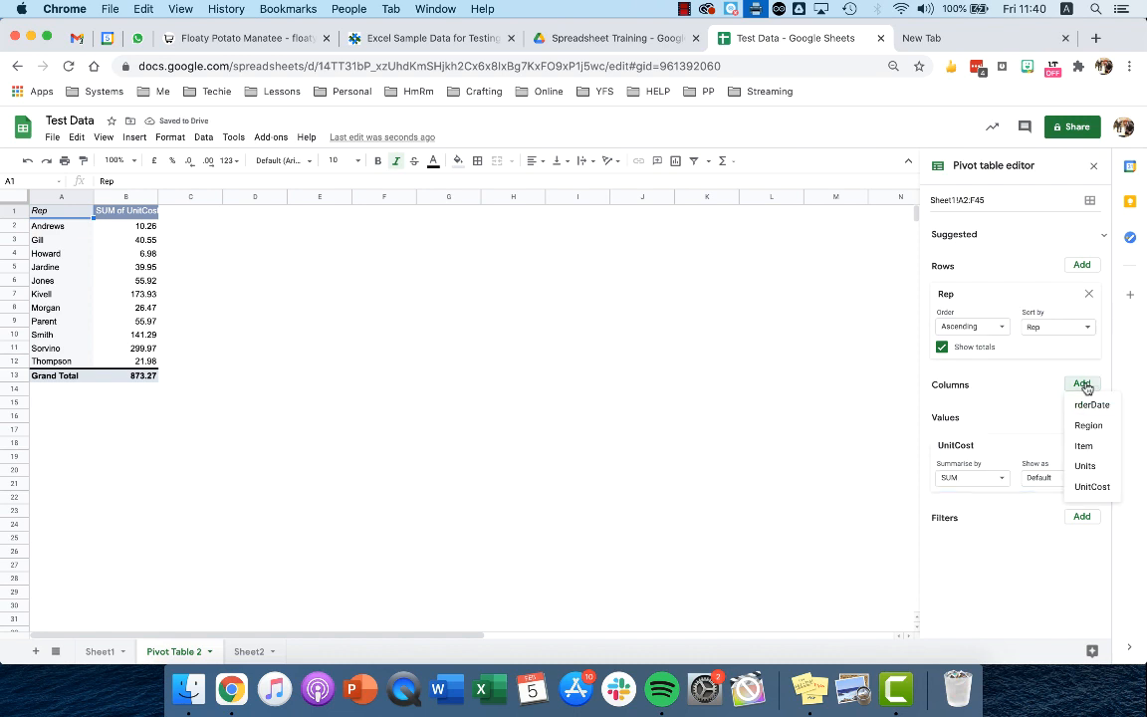
click(1087, 446)
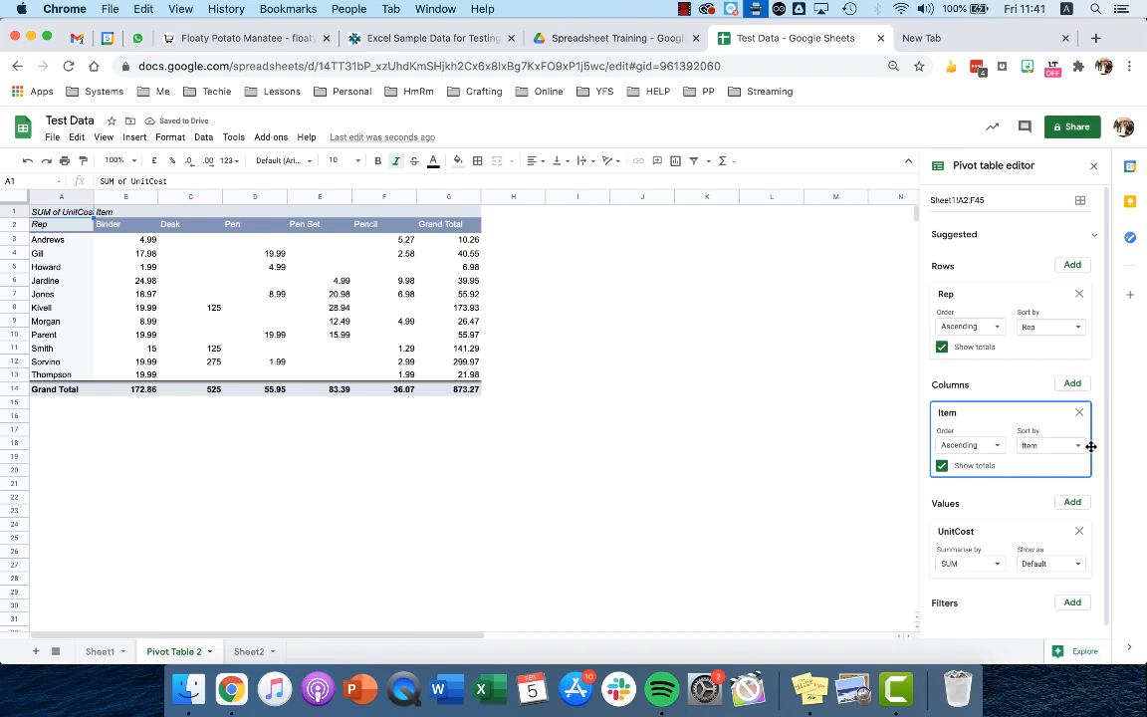
click(579, 390)
click(346, 337)
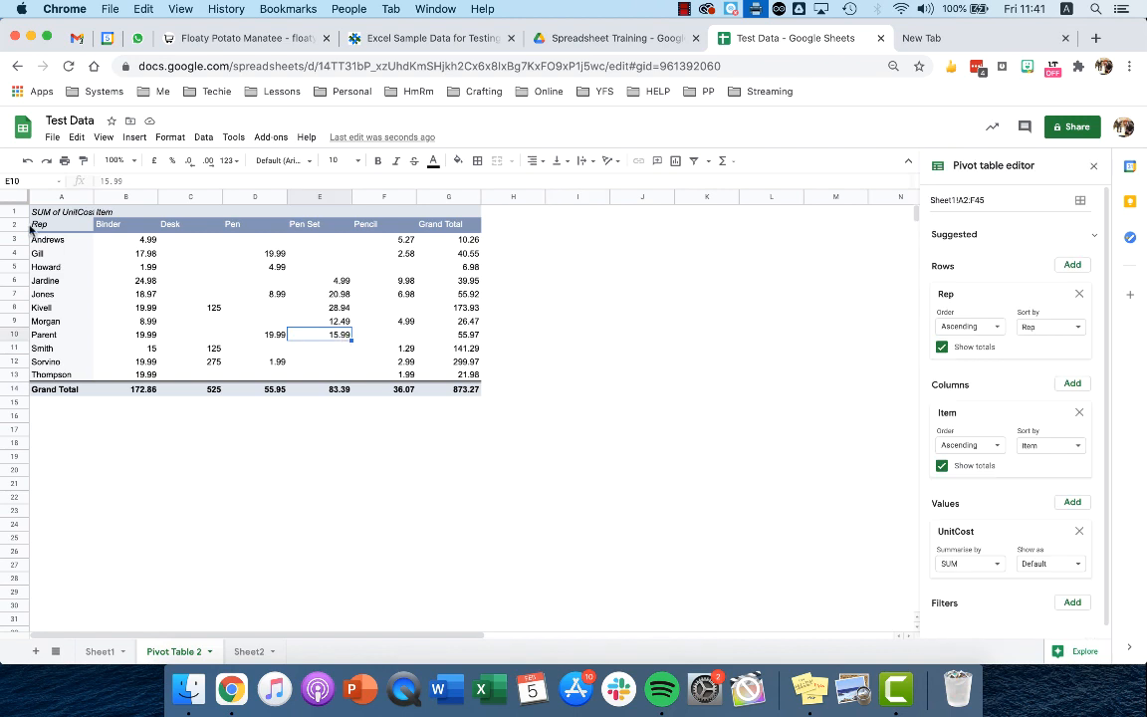
Step: Insert a chart from the pivot table range A2:G13, leaving out the bottom Grand Total row
drag(42, 225, 468, 374)
click(135, 136)
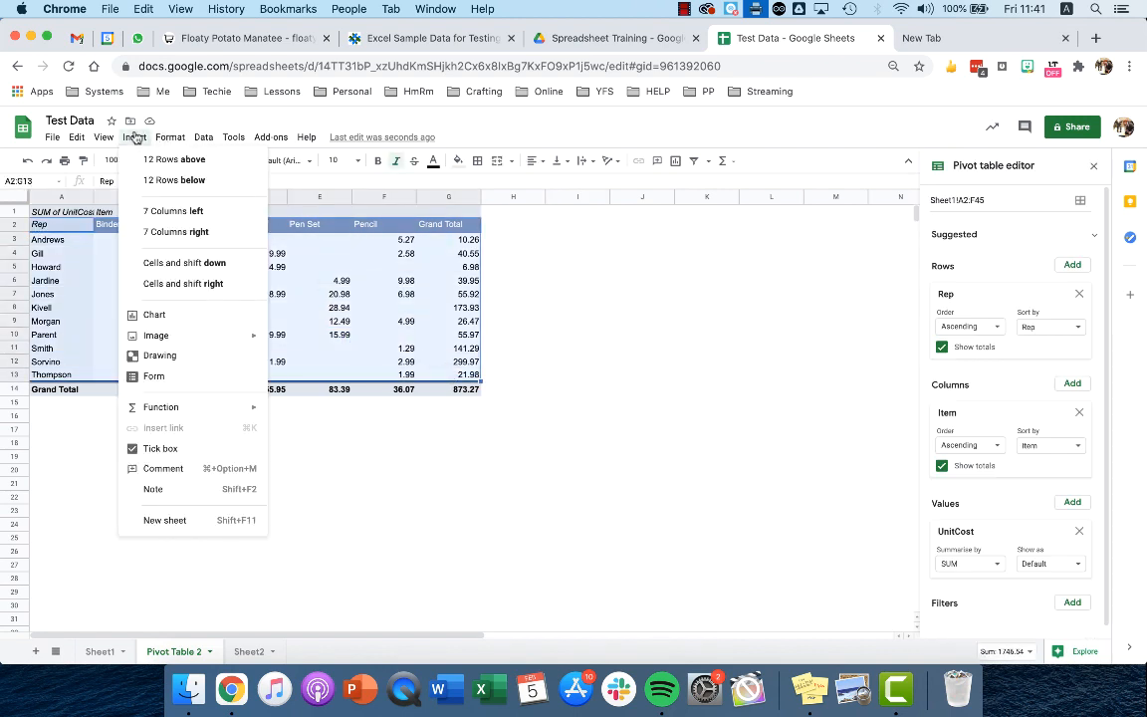
click(164, 315)
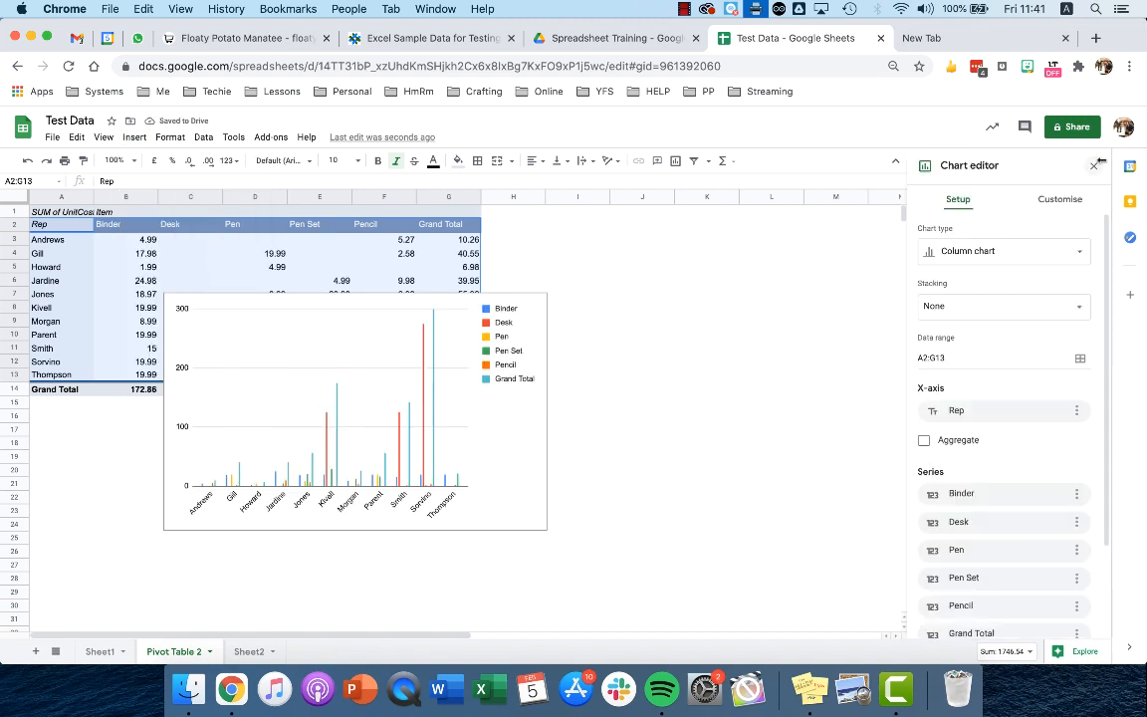
Step: Change the chart type to a stacked area chart and review its customisation and series settings
scroll(985, 299, down, 1)
scroll(1045, 259, up, 1)
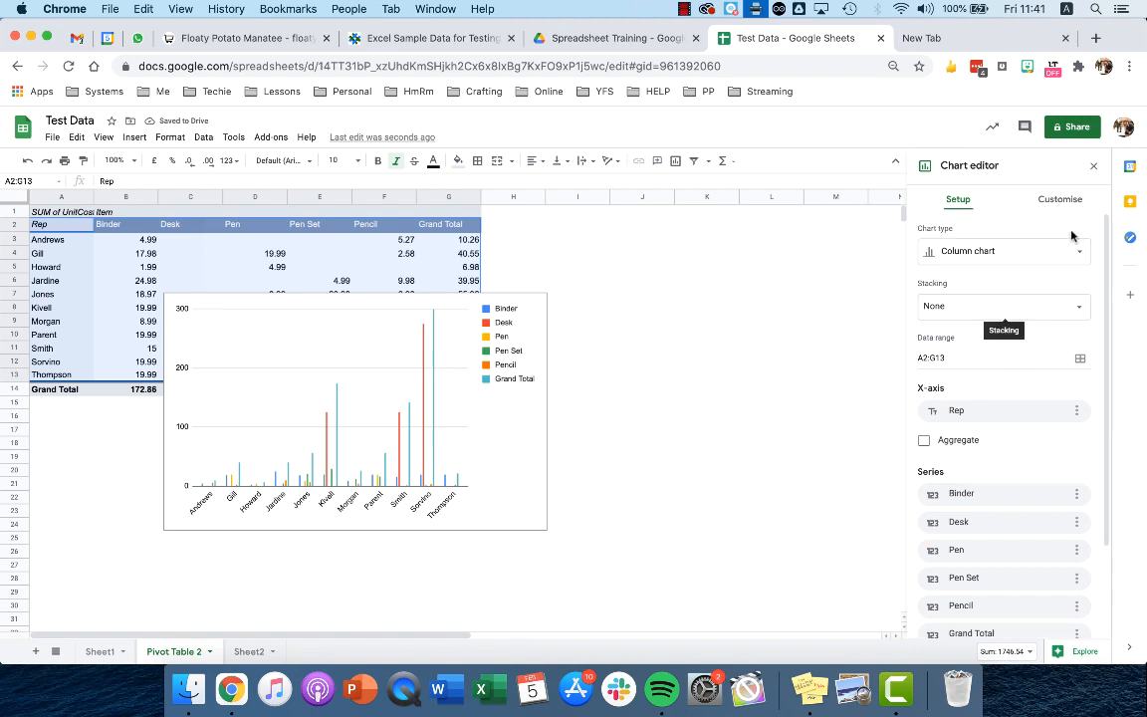
click(1075, 252)
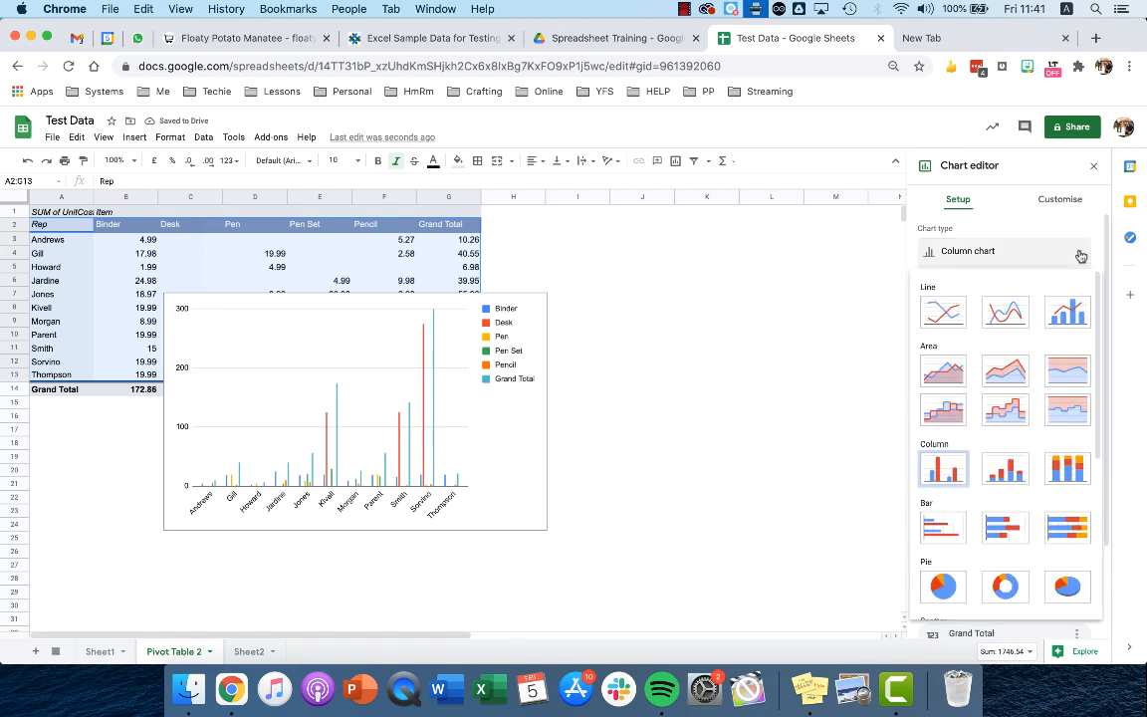
click(1002, 376)
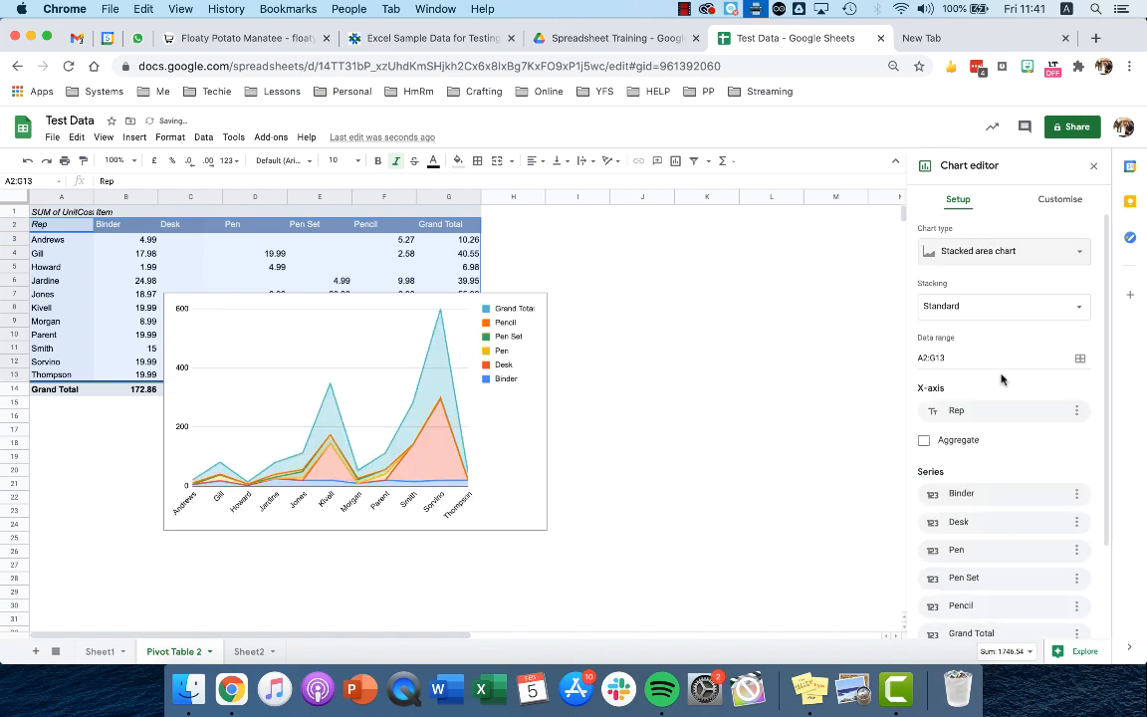
click(1057, 199)
click(962, 201)
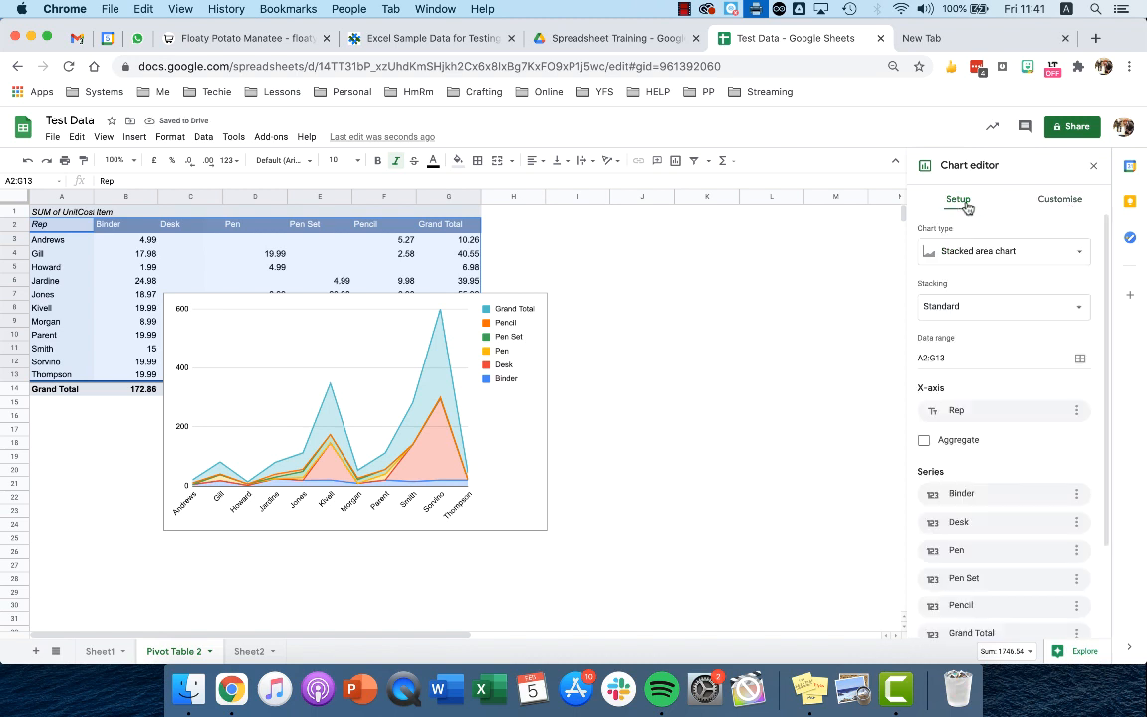
scroll(988, 440, down, 2)
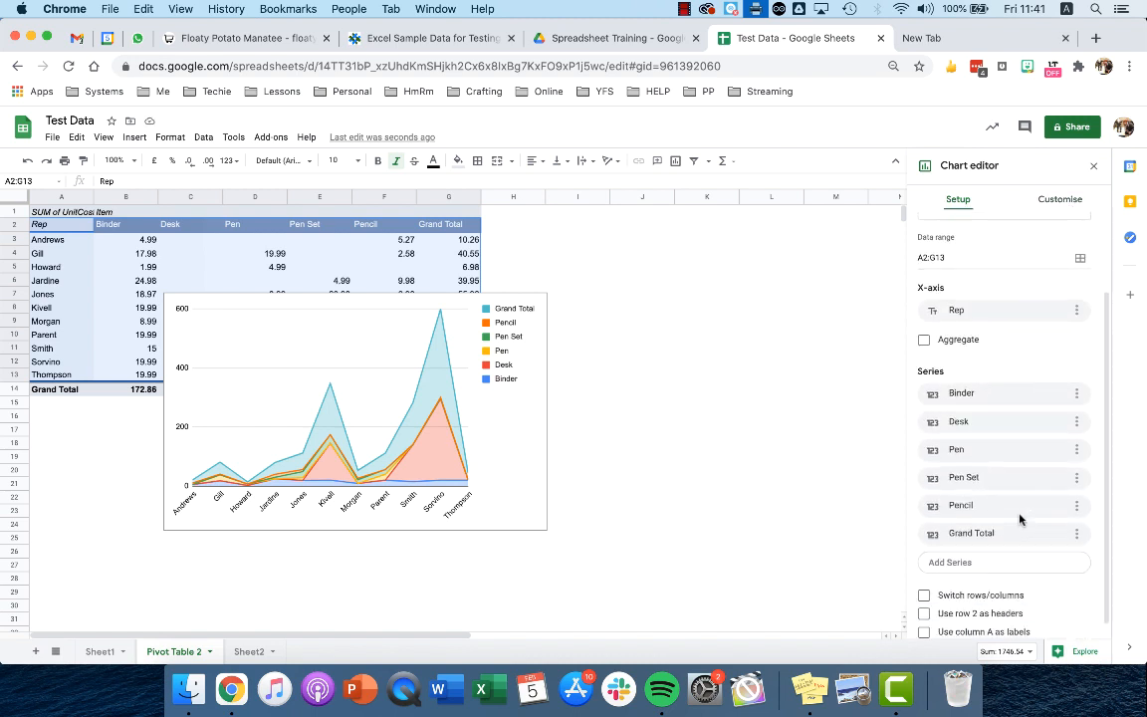
scroll(1020, 518, up, 2)
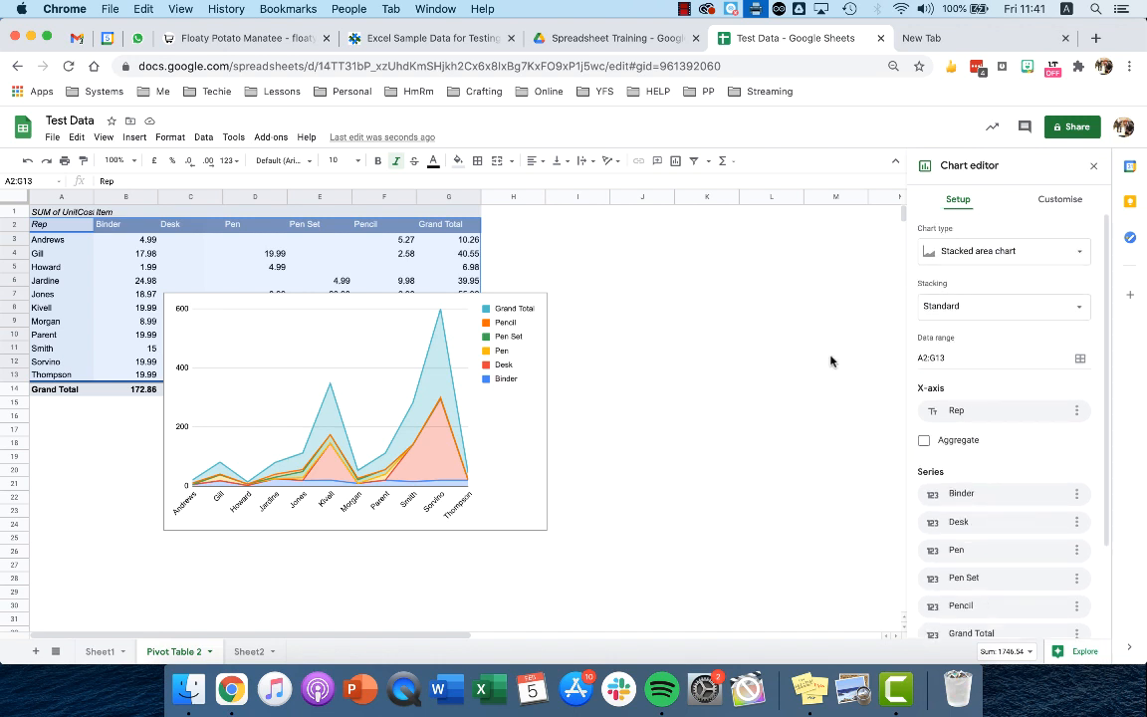
click(438, 361)
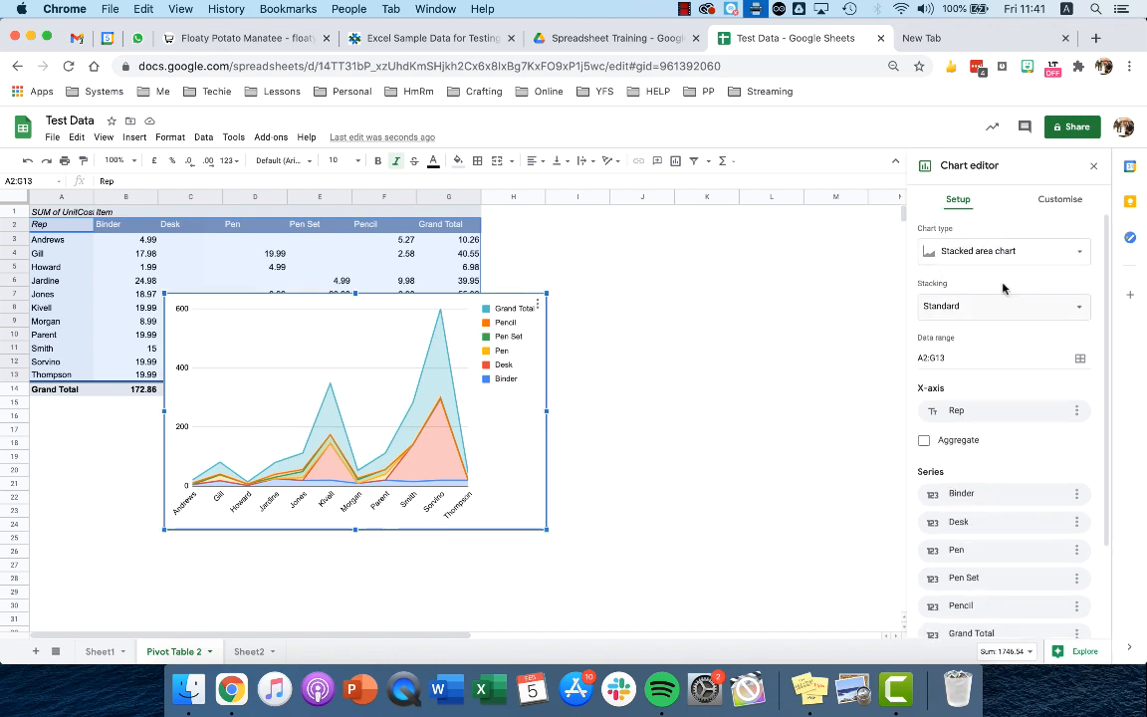